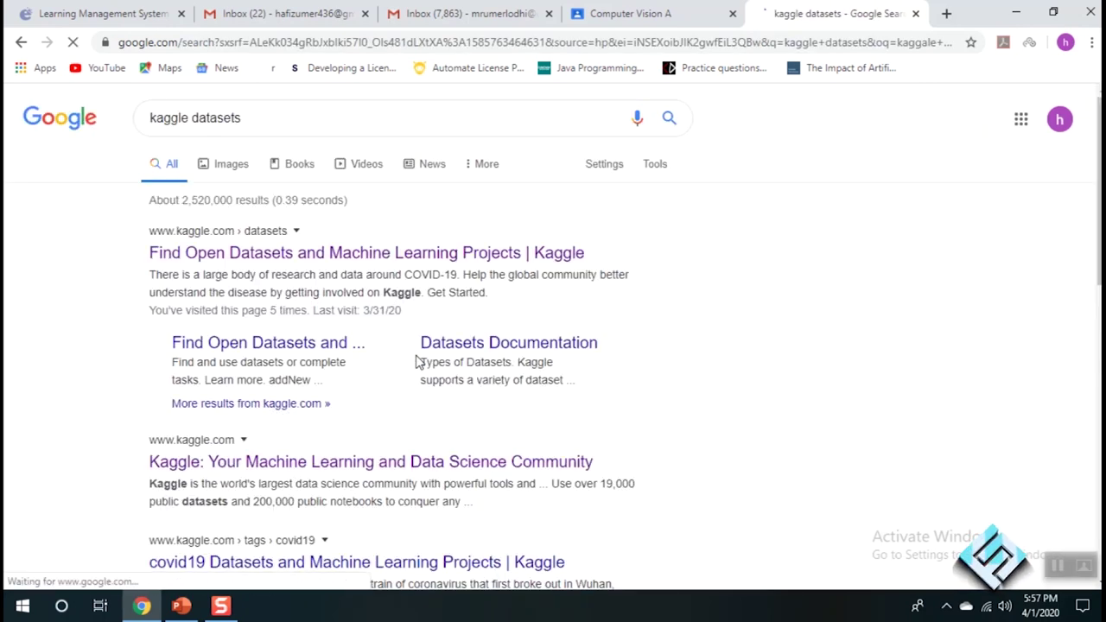
- Open Kaggle's datasets page from the search results and search its datasets for "iris"
click(387, 256)
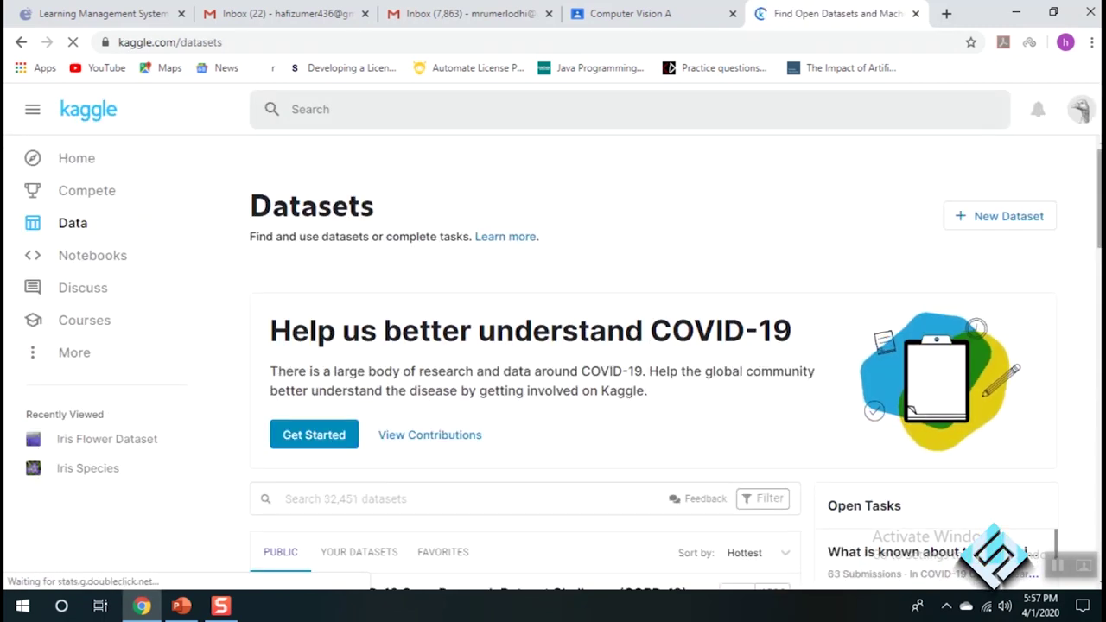
scroll(764, 256, down, 3)
click(465, 288)
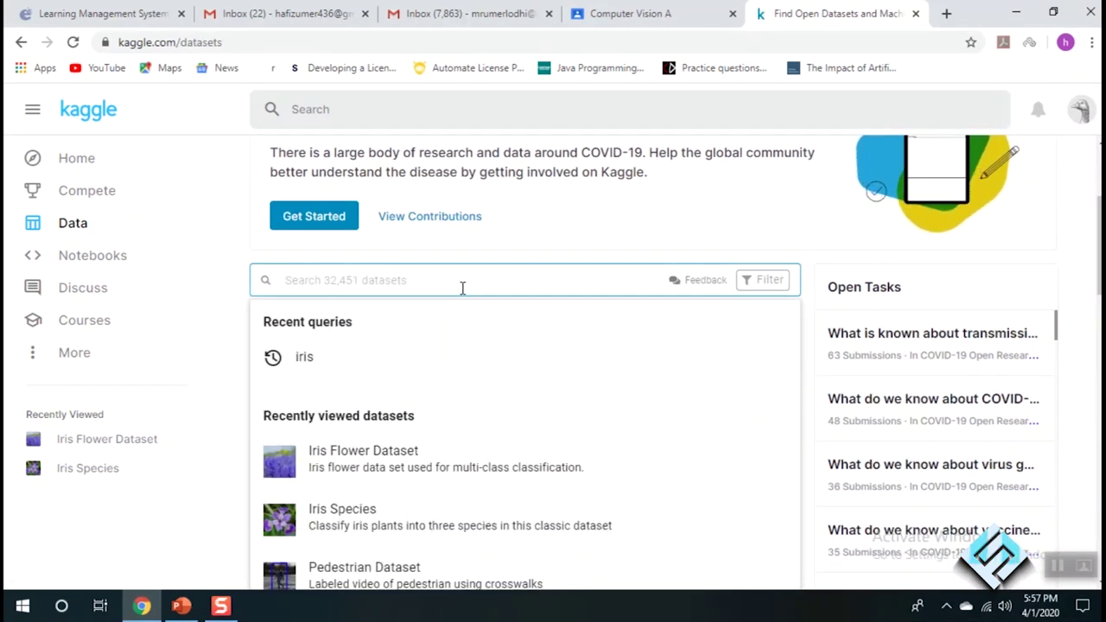
text(iris)
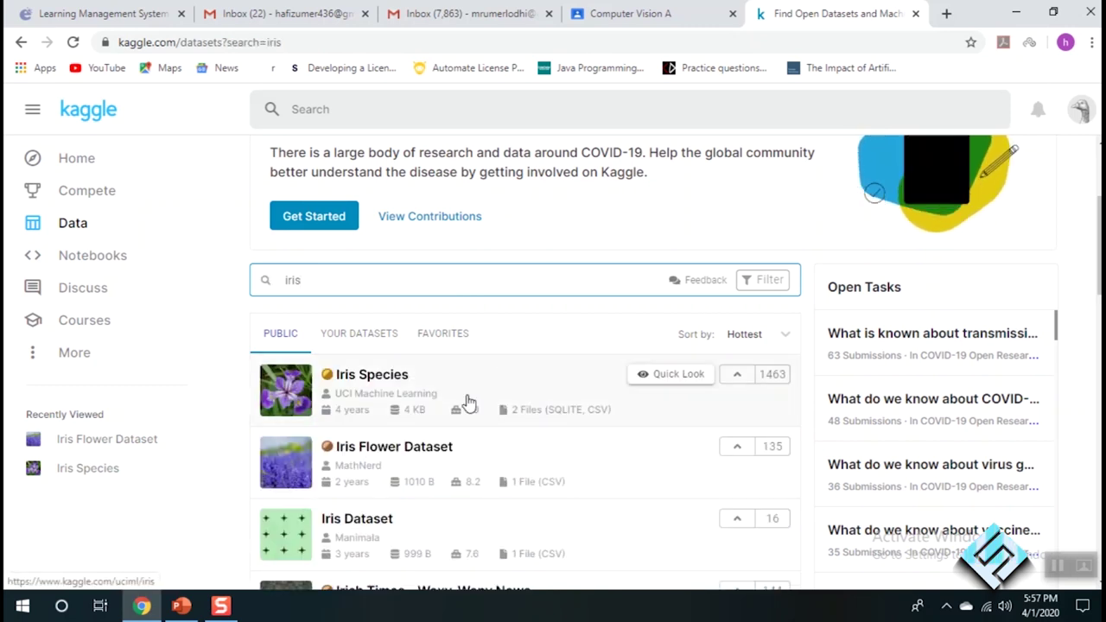
- Download the Iris Flower Dataset by MathNerd and show the downloaded iris-flower-dataset.zip in its folder
click(391, 449)
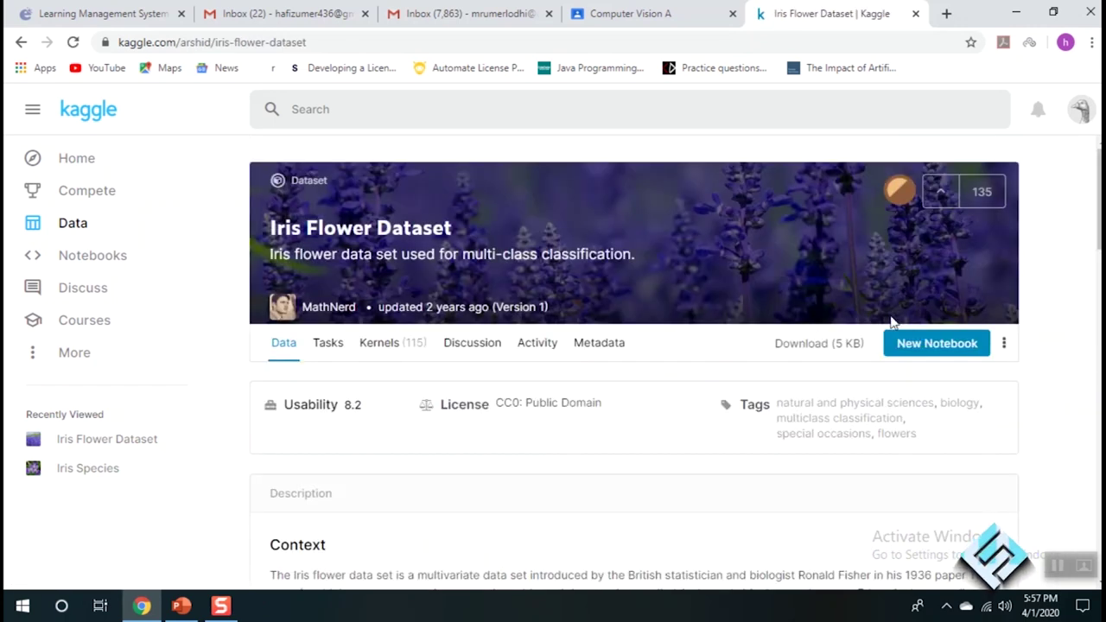
click(806, 342)
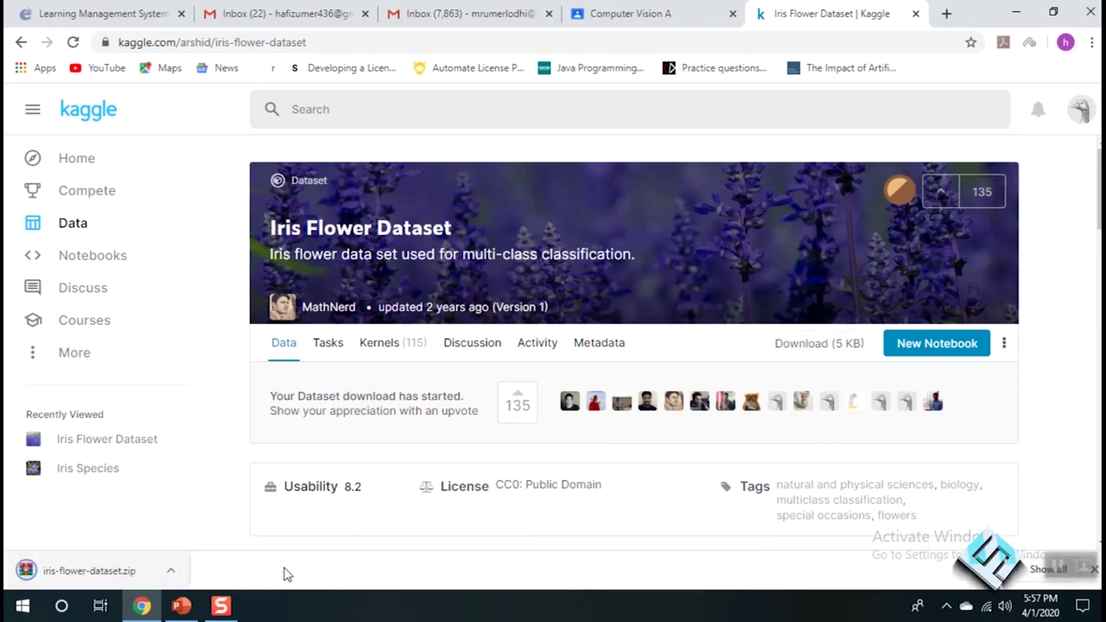
right_click(66, 580)
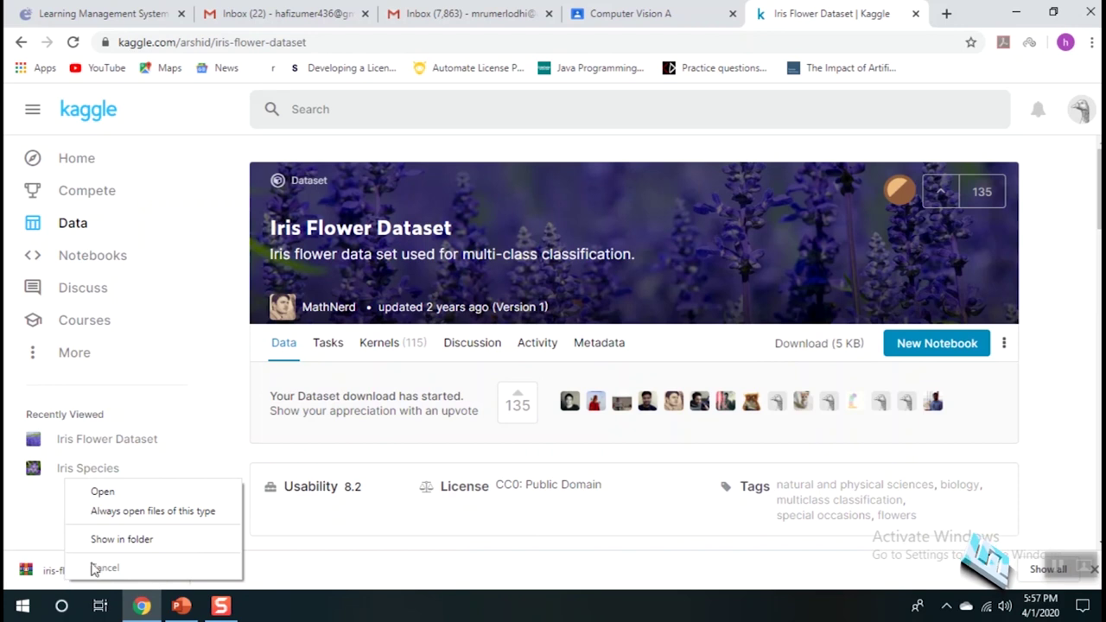
click(110, 543)
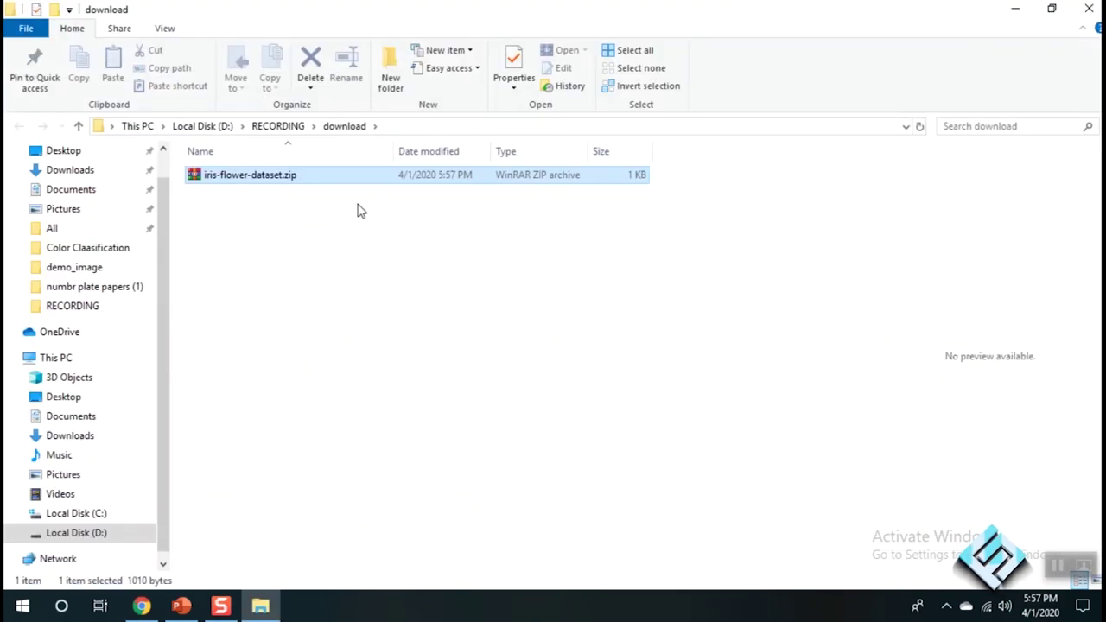
- Extract iris-flower-dataset.zip into its own iris-flower-dataset folder and open that folder
right_click(293, 176)
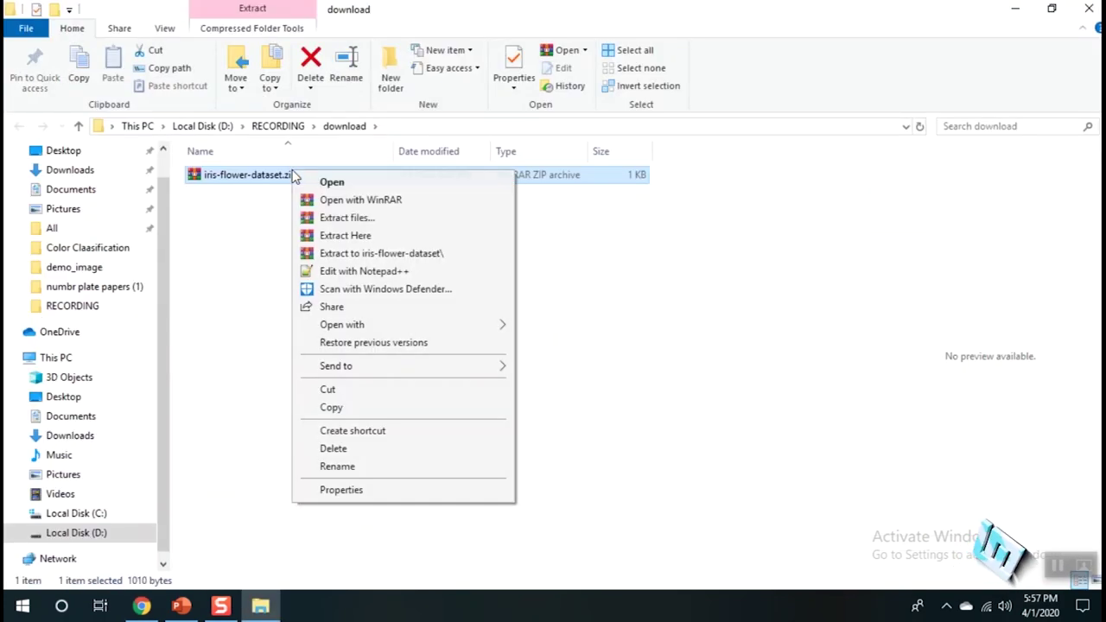
click(325, 256)
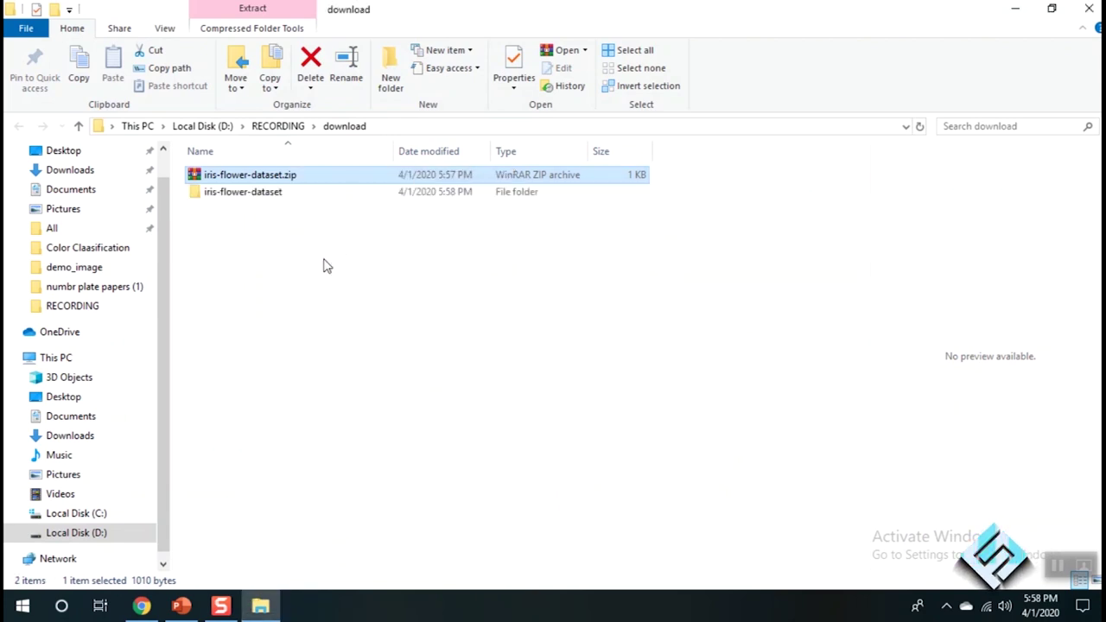
double_click(273, 195)
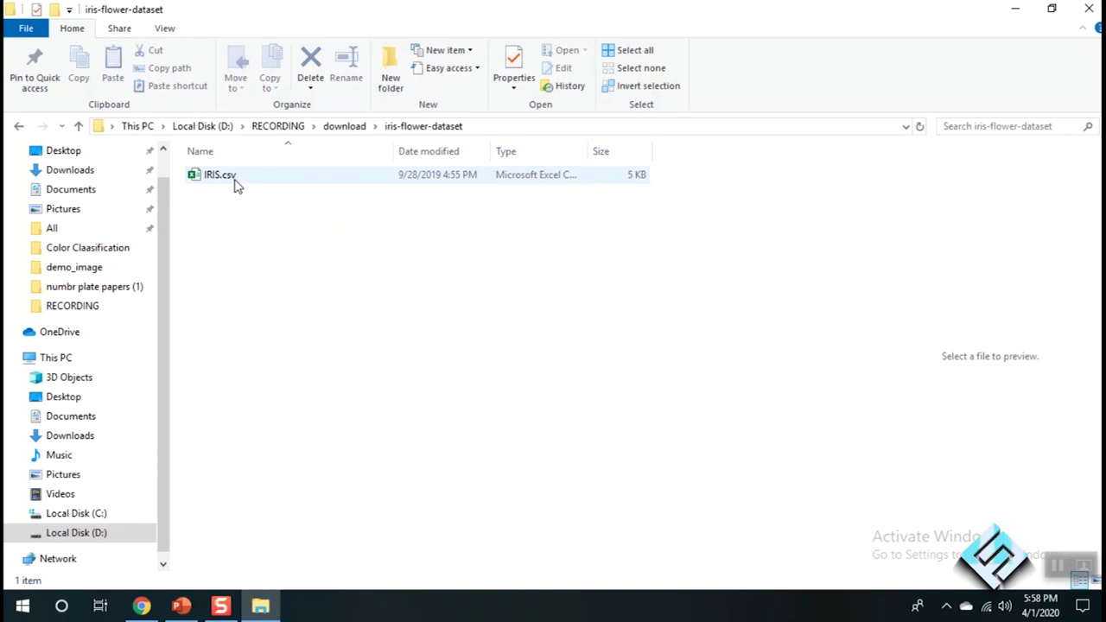
- Open IRIS.csv in Excel and dismiss the Office activation wizard
right_click(237, 182)
click(220, 325)
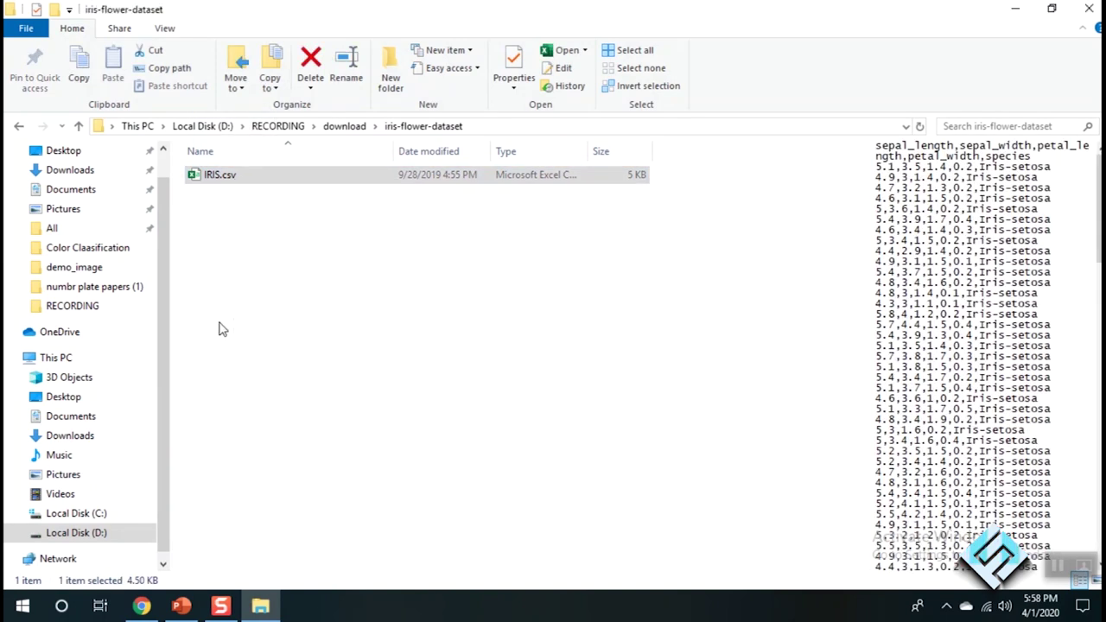
right_click(238, 183)
click(212, 180)
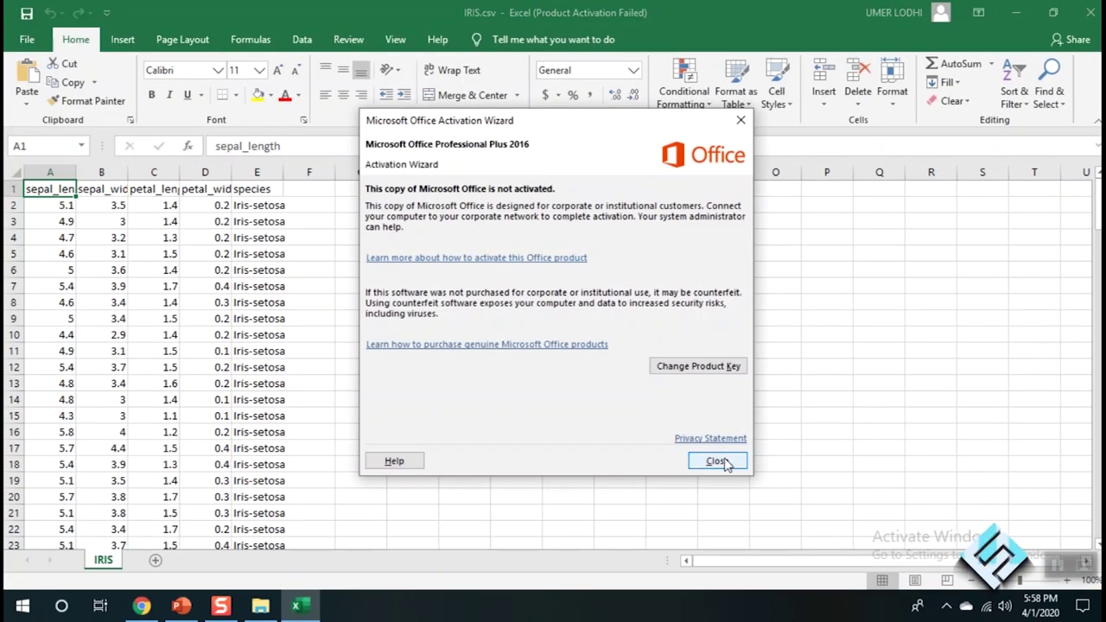
click(719, 460)
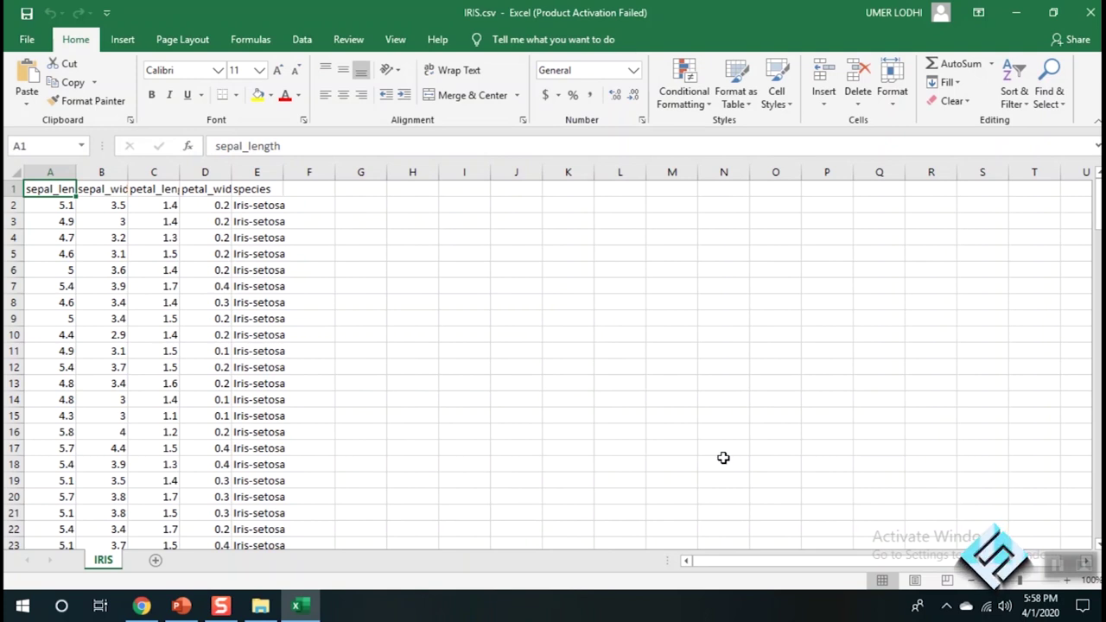
- Auto-fit columns A to E so the sepal, petal and species headings and values fit
double_click(76, 177)
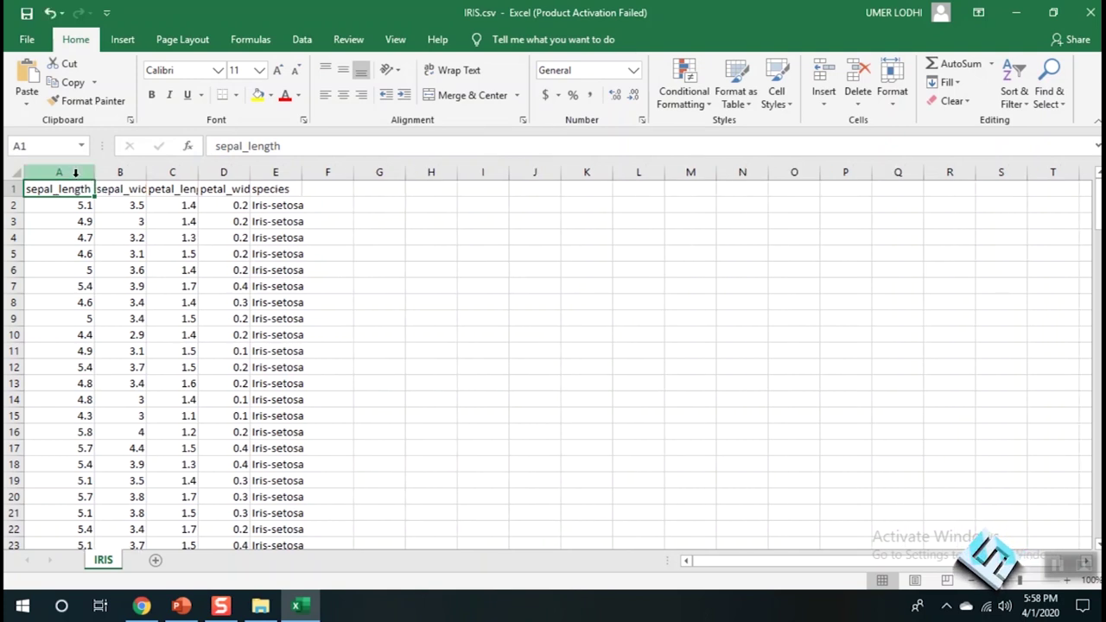
double_click(147, 177)
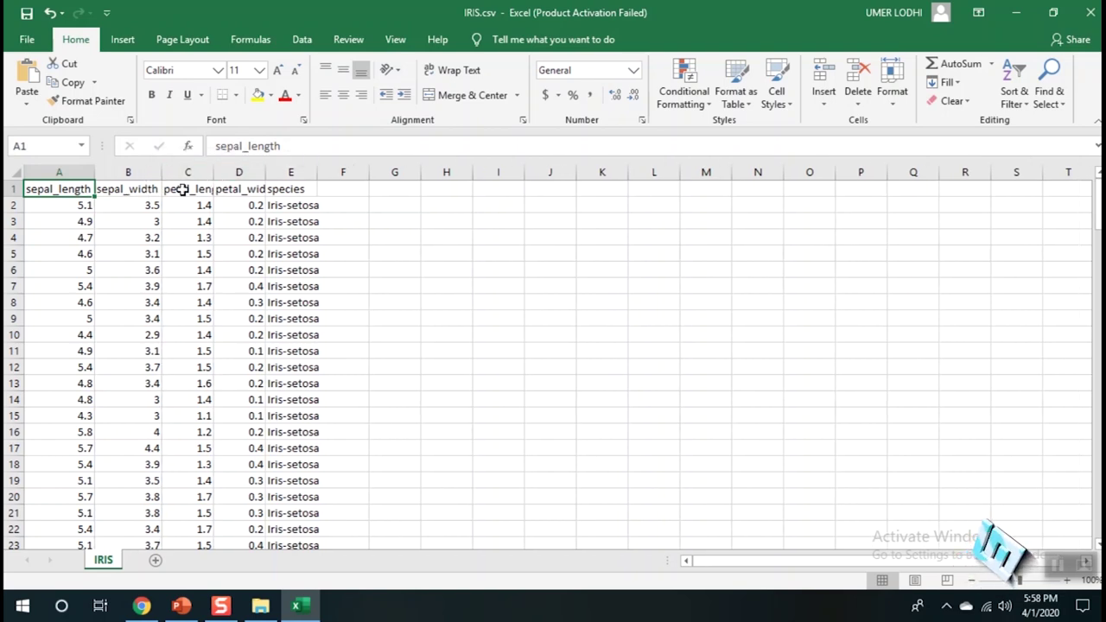
double_click(317, 178)
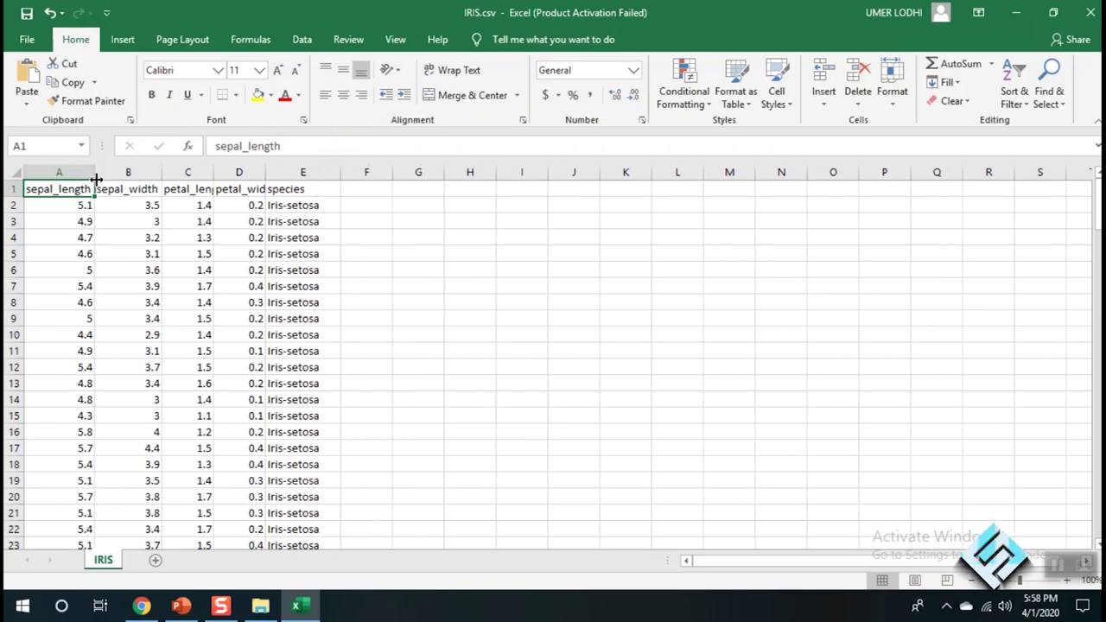
double_click(213, 177)
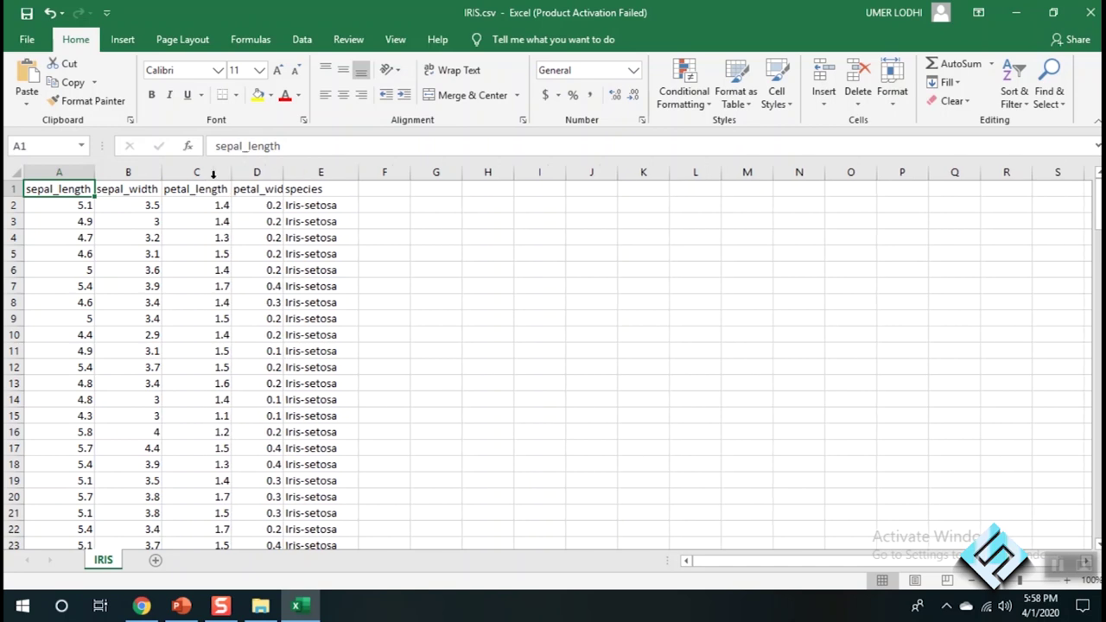
double_click(283, 176)
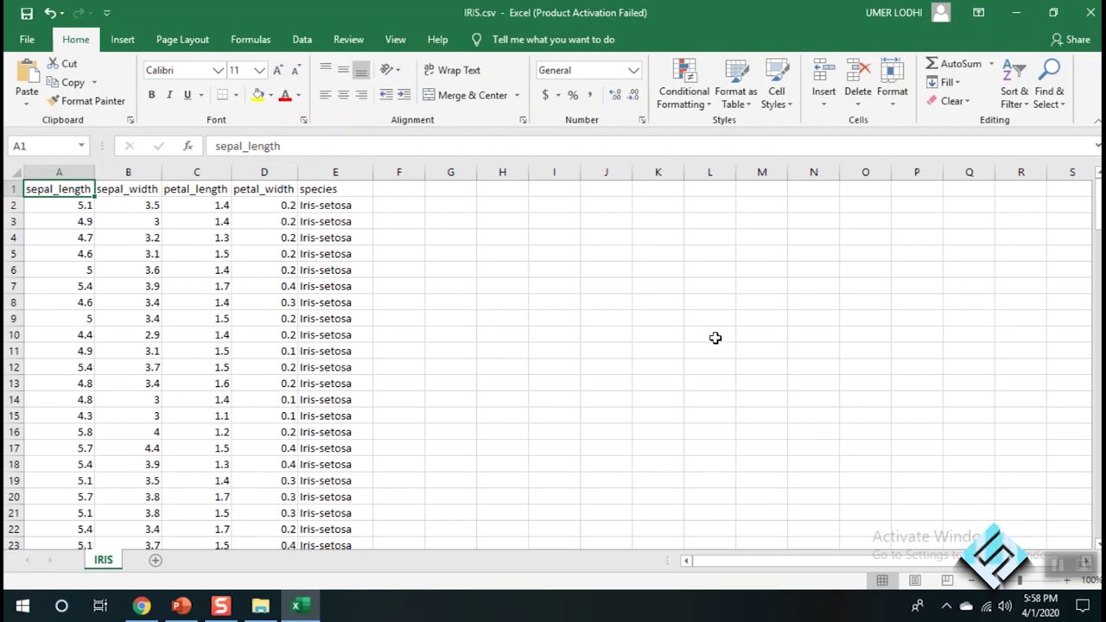
- Look through the iris records in the sheet and close IRIS.csv without saving the changes
drag(1098, 214, 1098, 445)
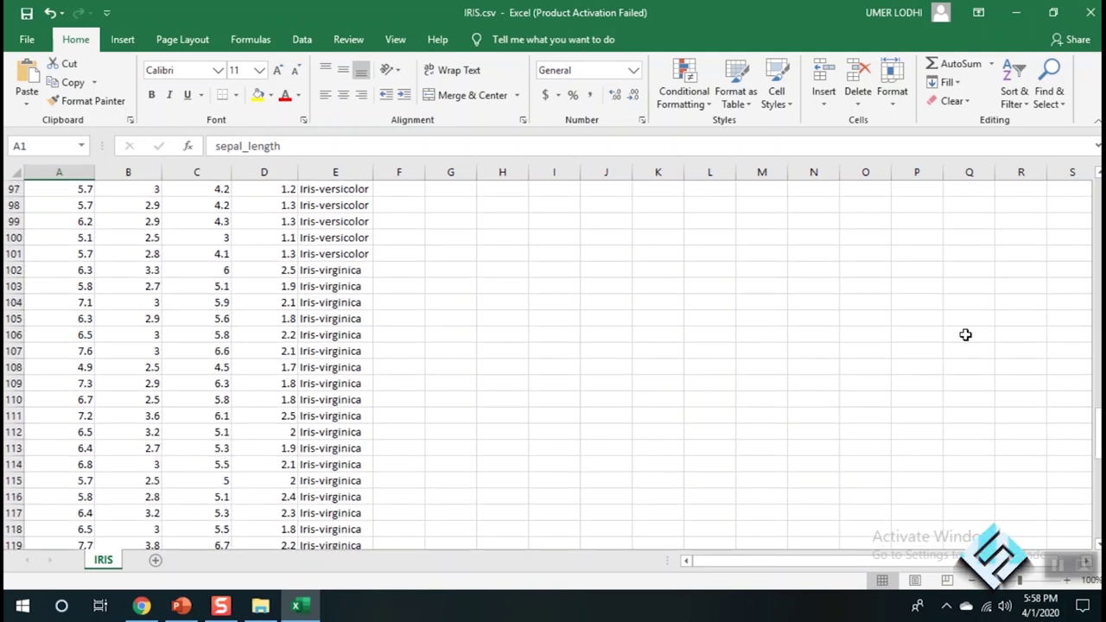
drag(1097, 437, 1097, 282)
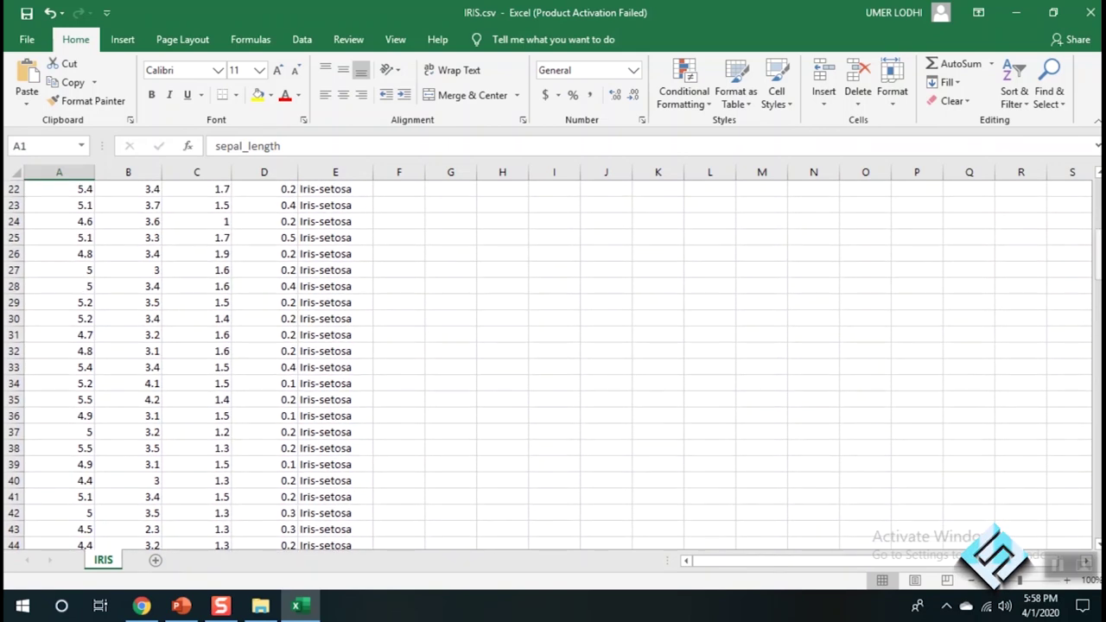
click(1098, 252)
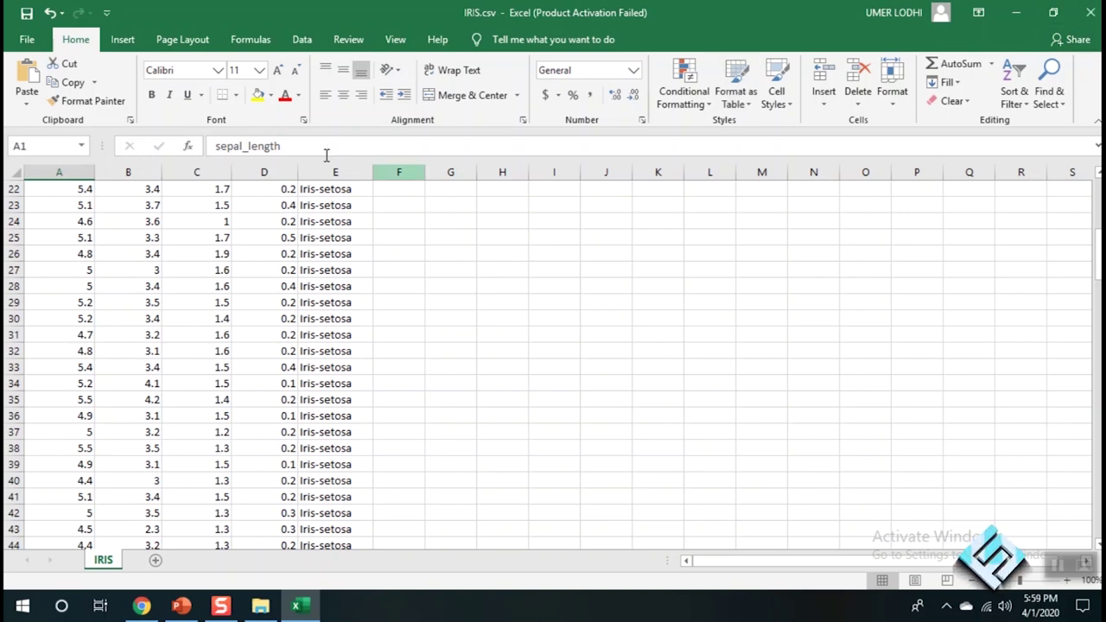
click(1088, 21)
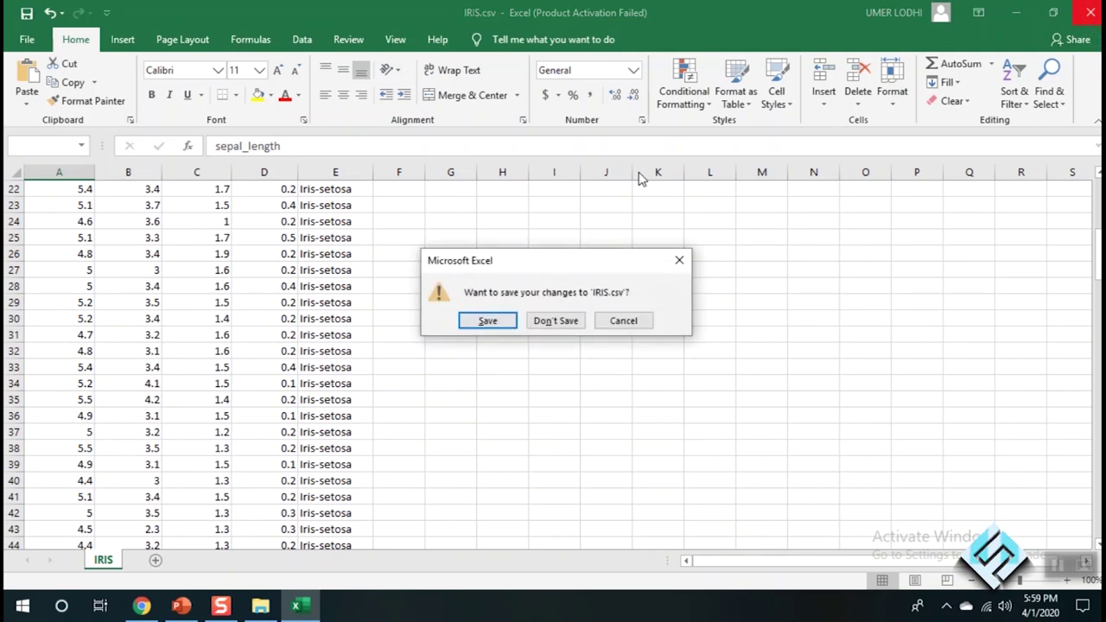
click(492, 320)
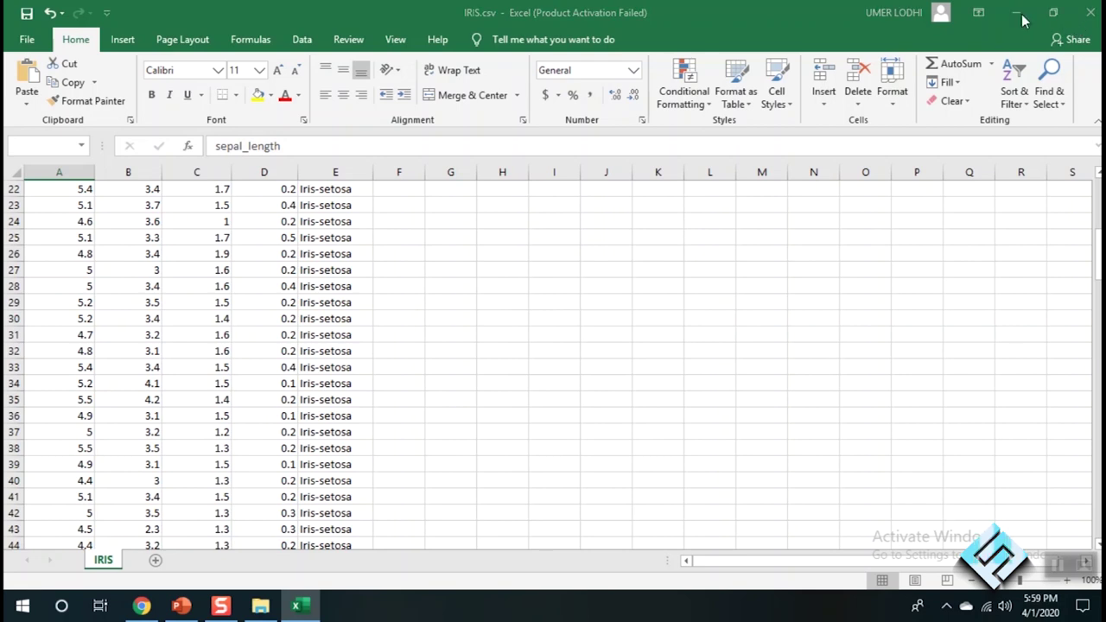
click(499, 361)
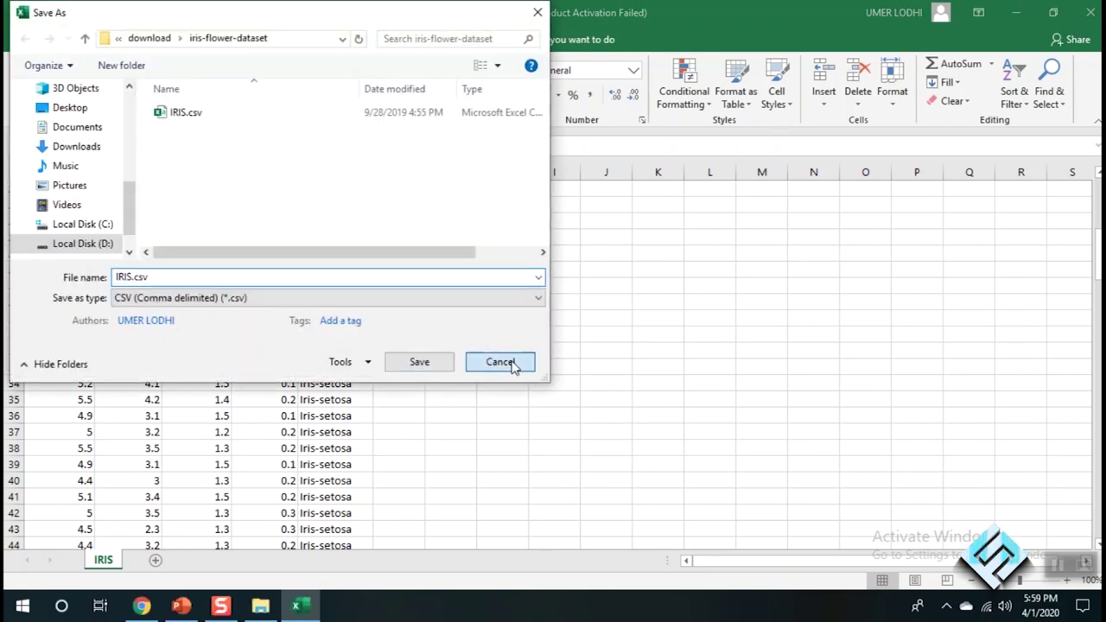
click(536, 321)
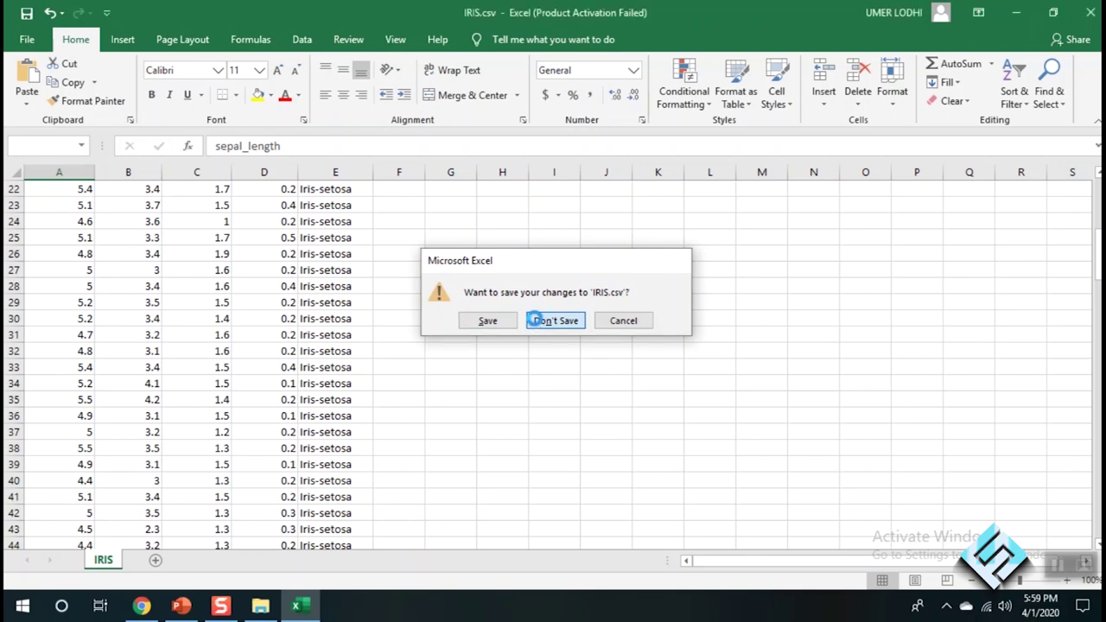
- Open IRIS.csv in Notepad++, examine its header line and comma-separated records, and close the editor
right_click(403, 172)
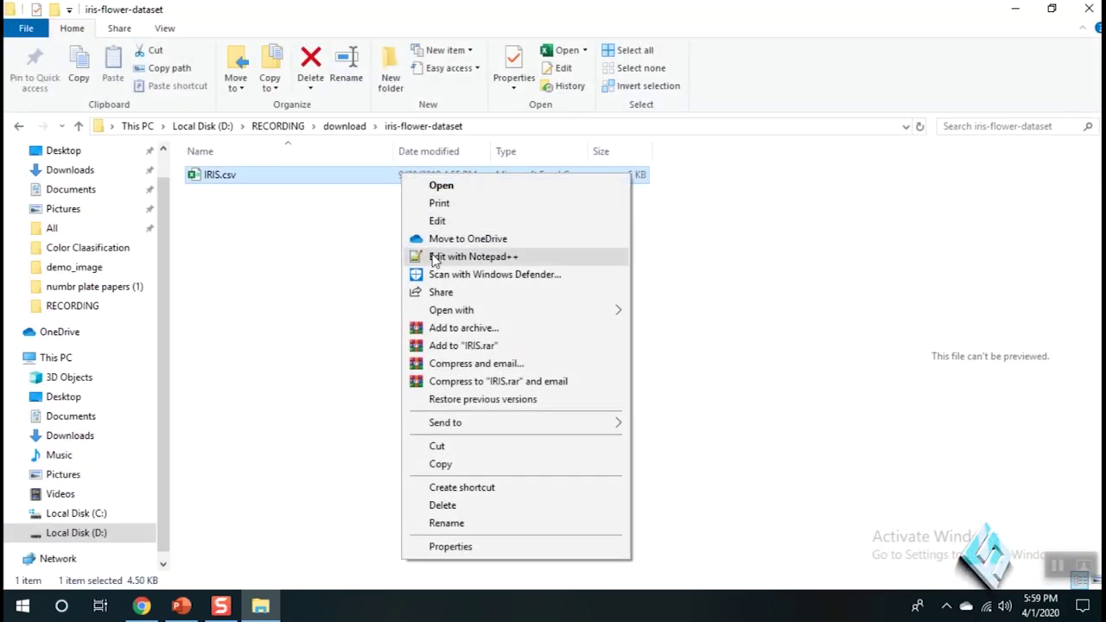
click(435, 257)
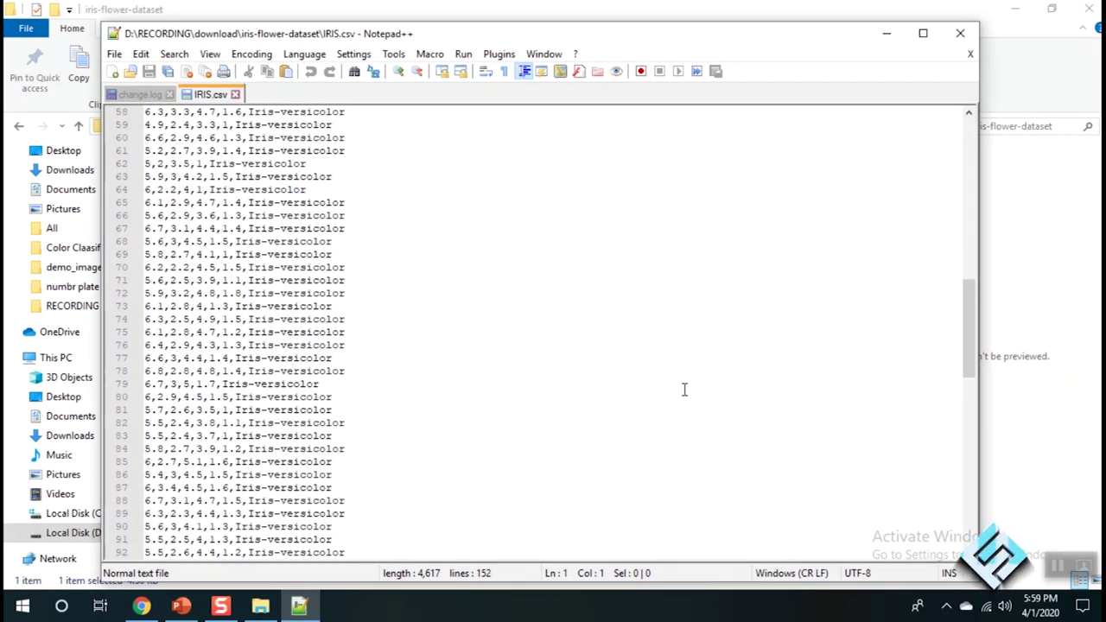
drag(972, 332, 963, 121)
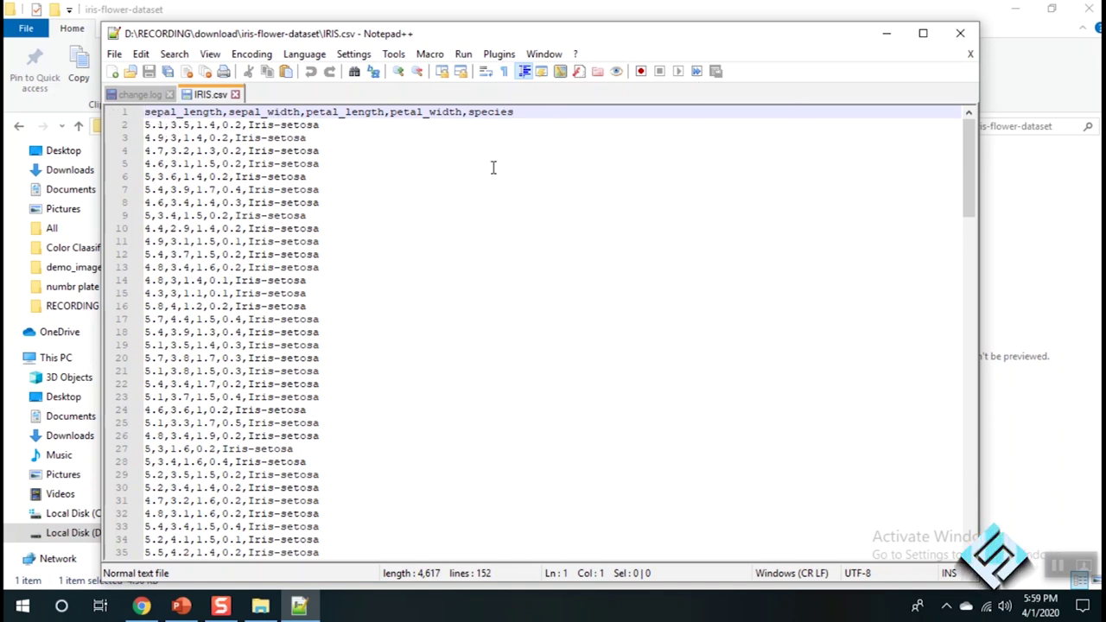
click(961, 35)
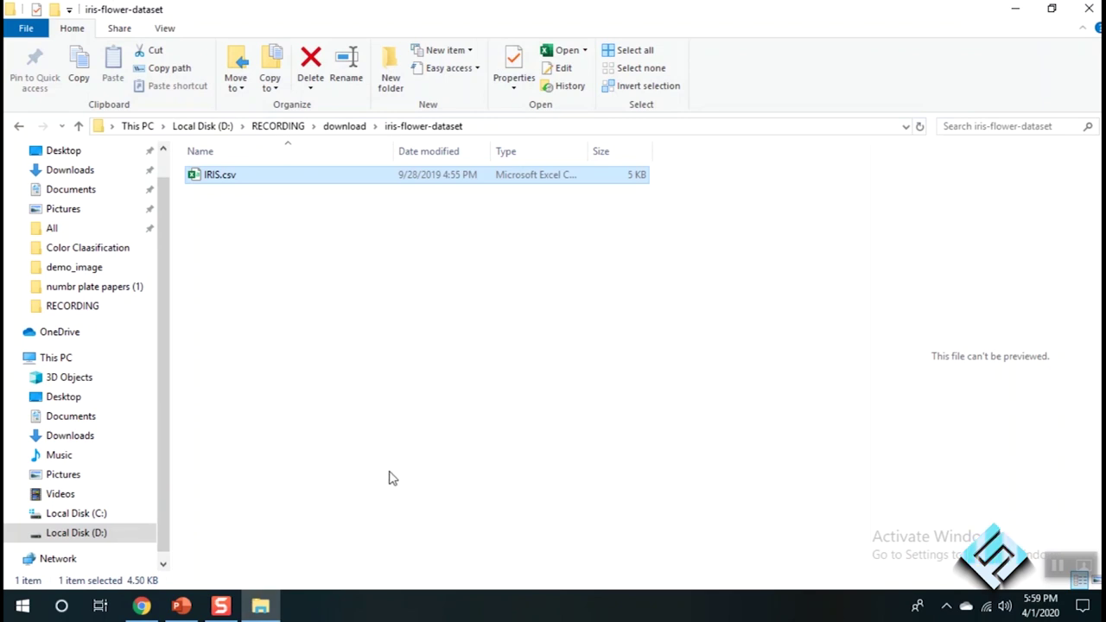
- Launch Weka, dismissing its package manager notice, and open the Weka Explorer
click(183, 607)
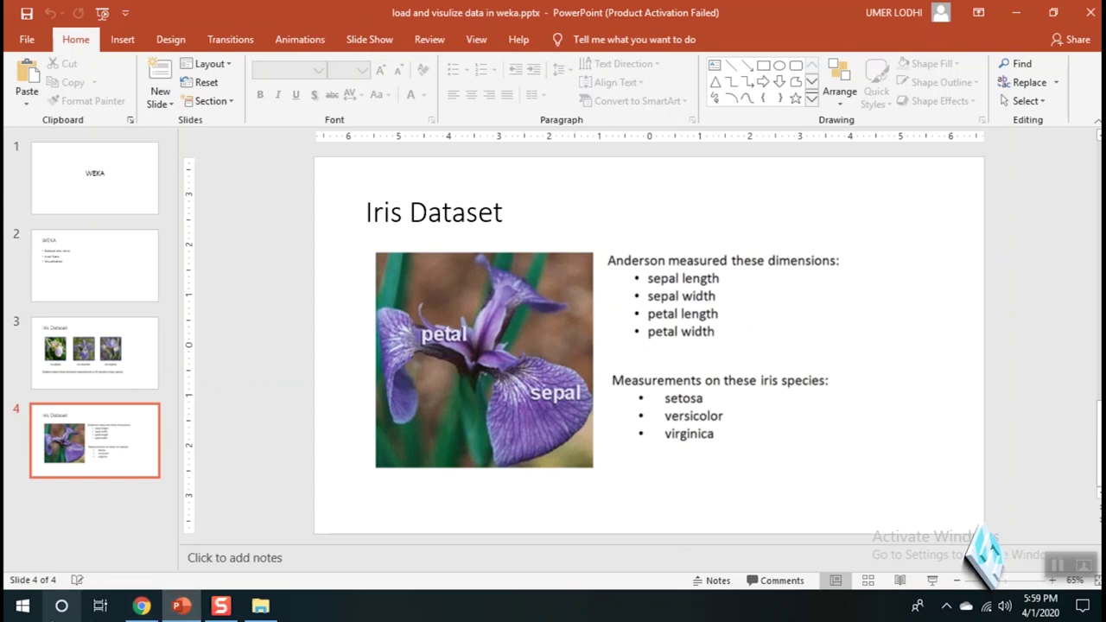
click(61, 605)
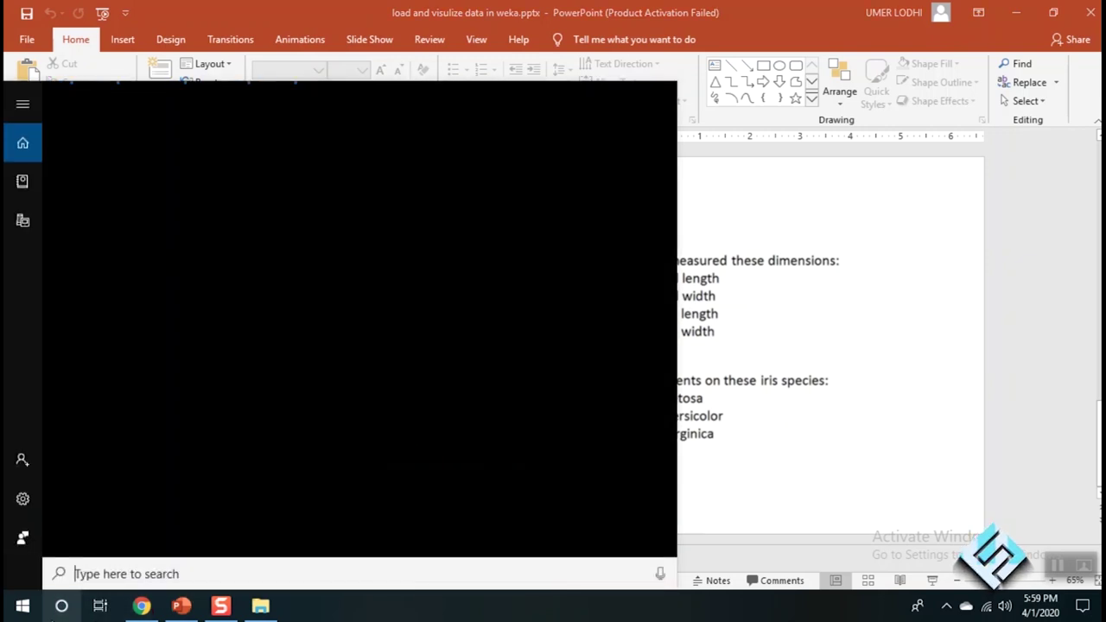
text(we)
key(Return)
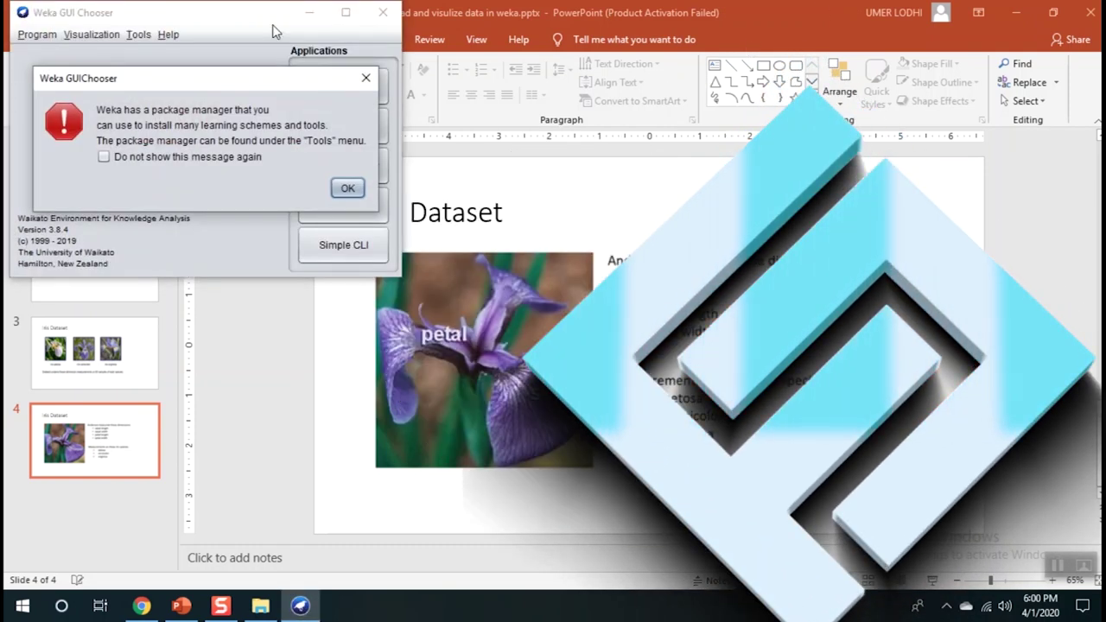
click(367, 84)
drag(203, 21, 467, 257)
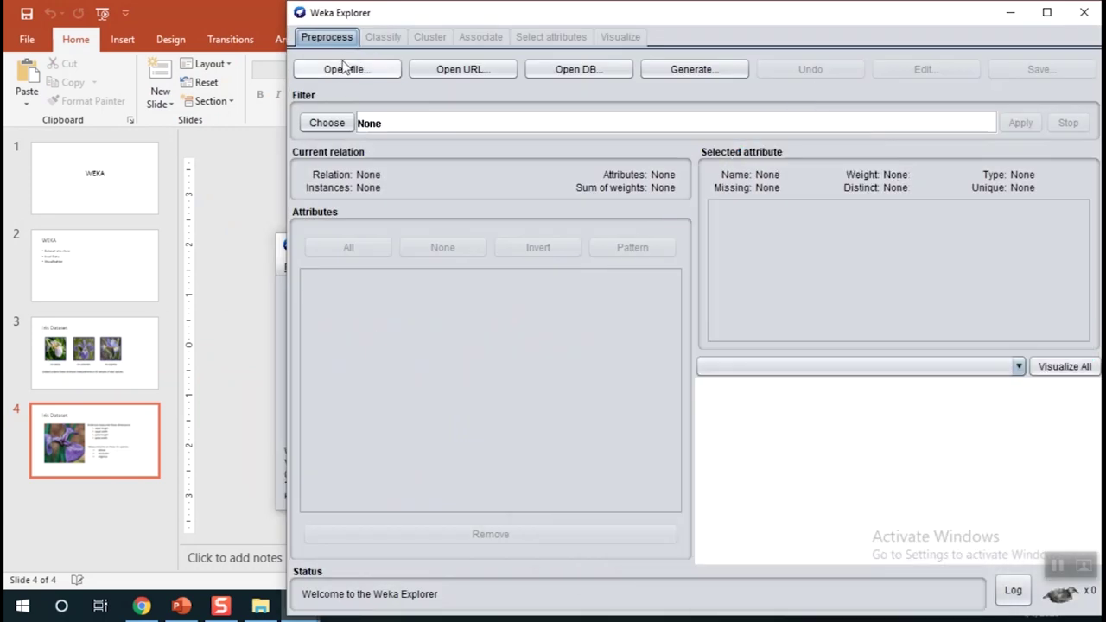
- Start opening a data file in the Explorer and browse to the folder D:\RECORDING\download
click(345, 69)
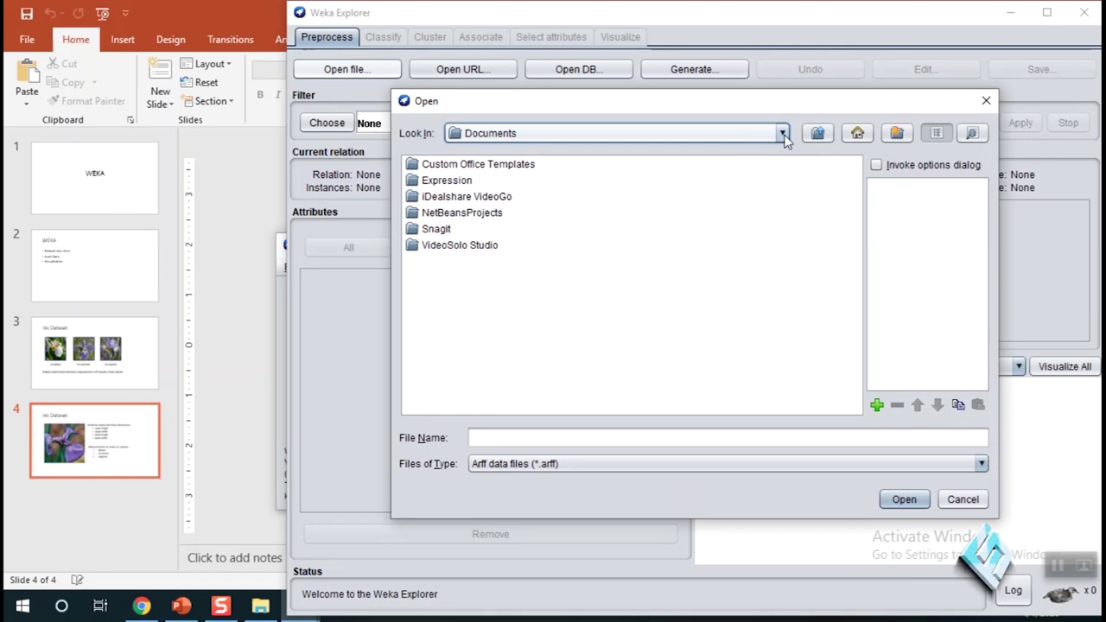
click(781, 135)
click(608, 193)
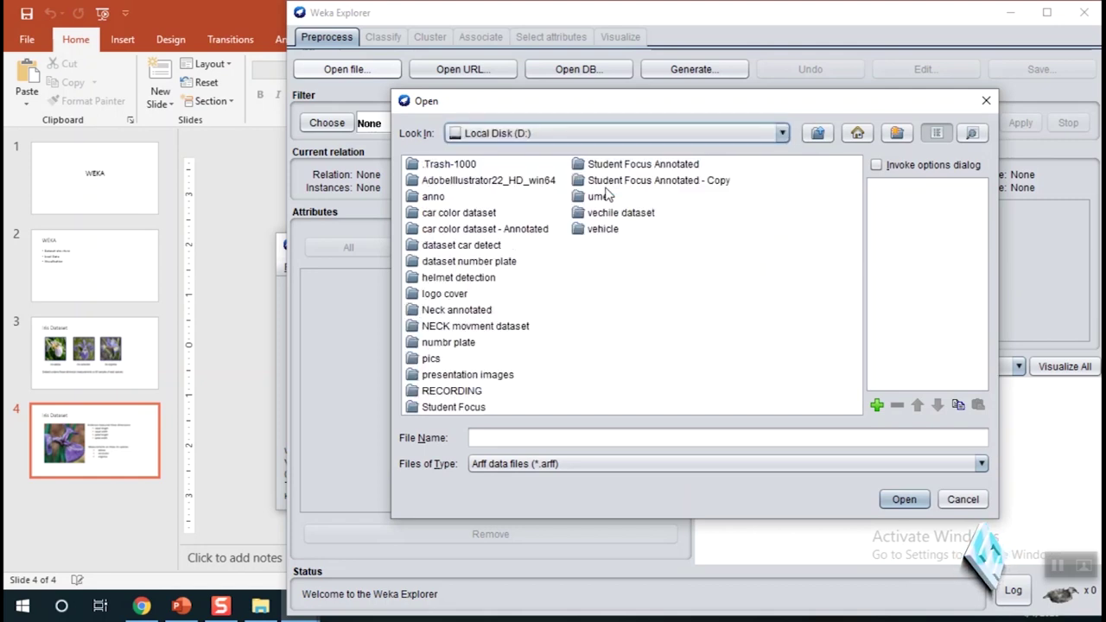
double_click(441, 395)
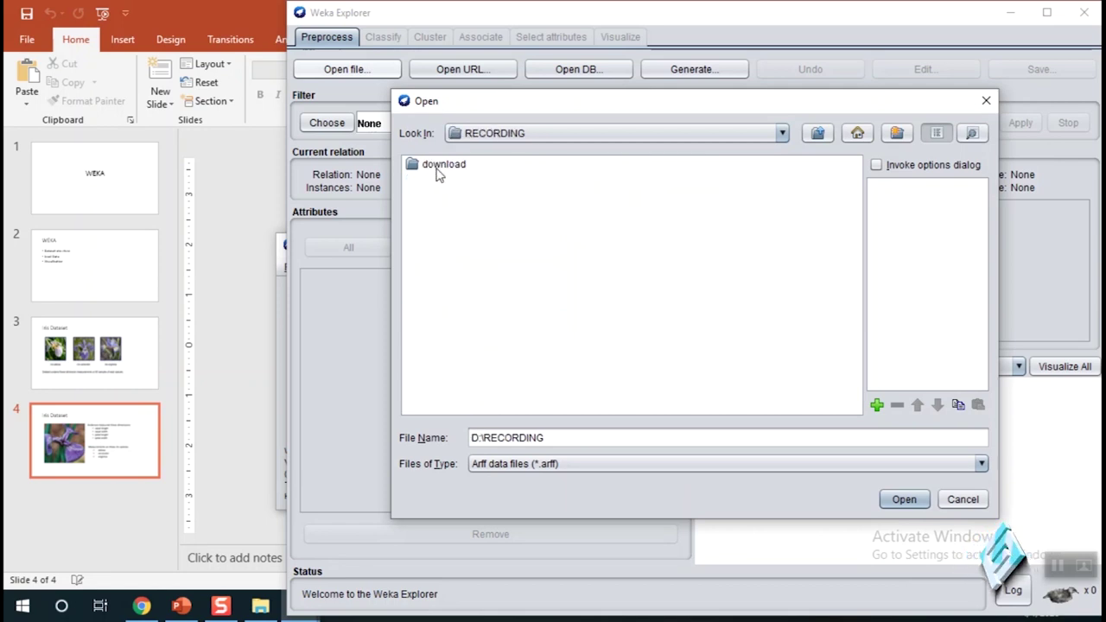
double_click(422, 171)
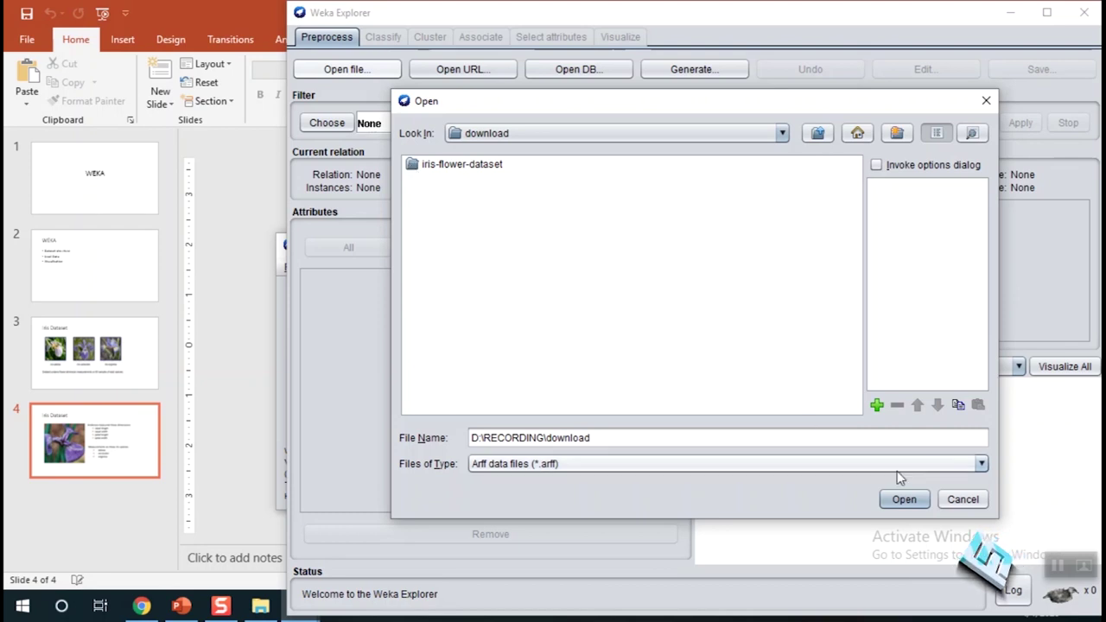
- Set the file type to CSV data files (*.csv) and load IRIS.csv from the iris-flower-dataset folder
click(626, 462)
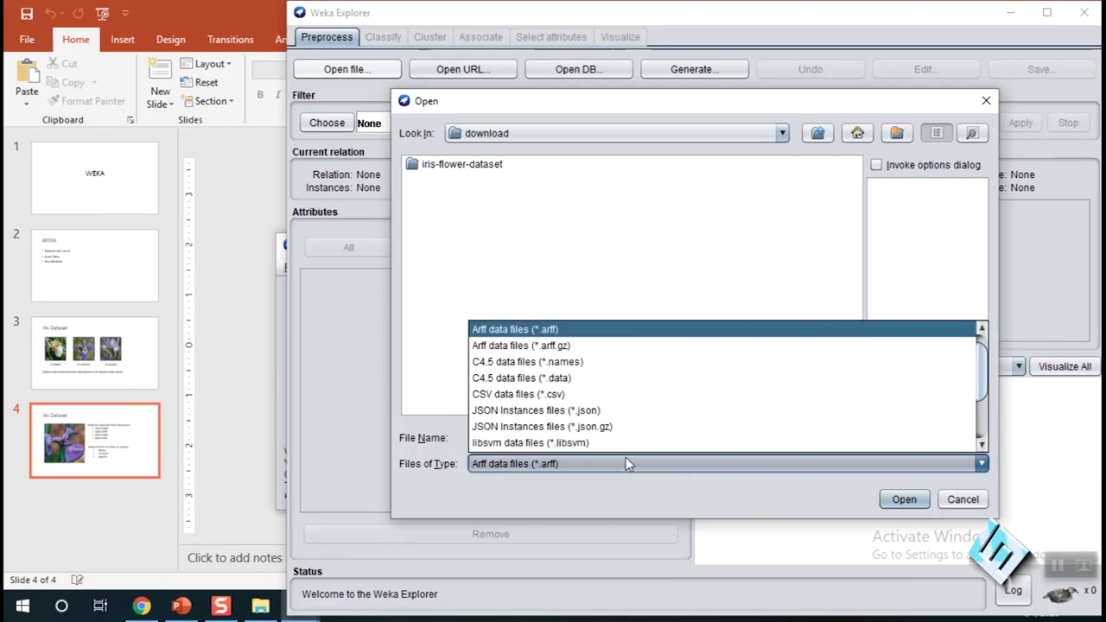
click(557, 394)
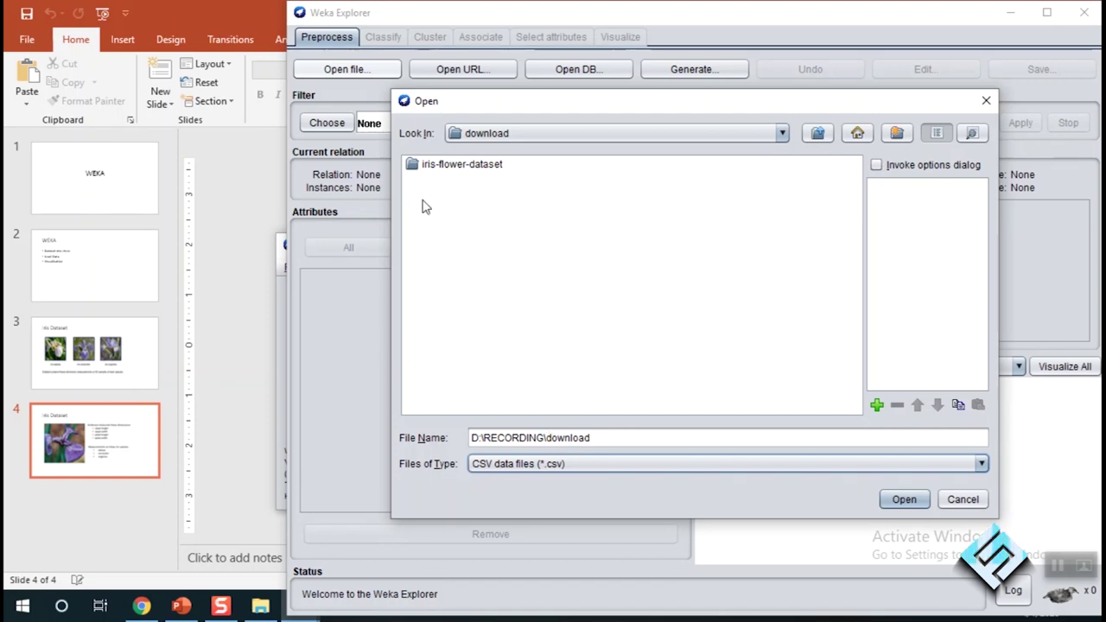
double_click(427, 164)
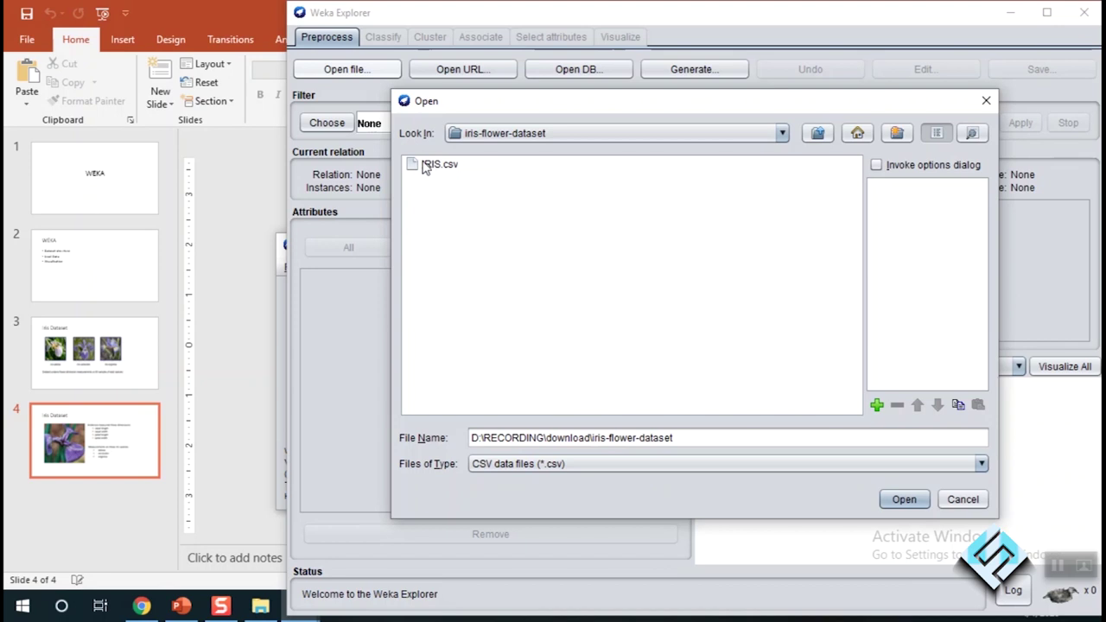
click(427, 164)
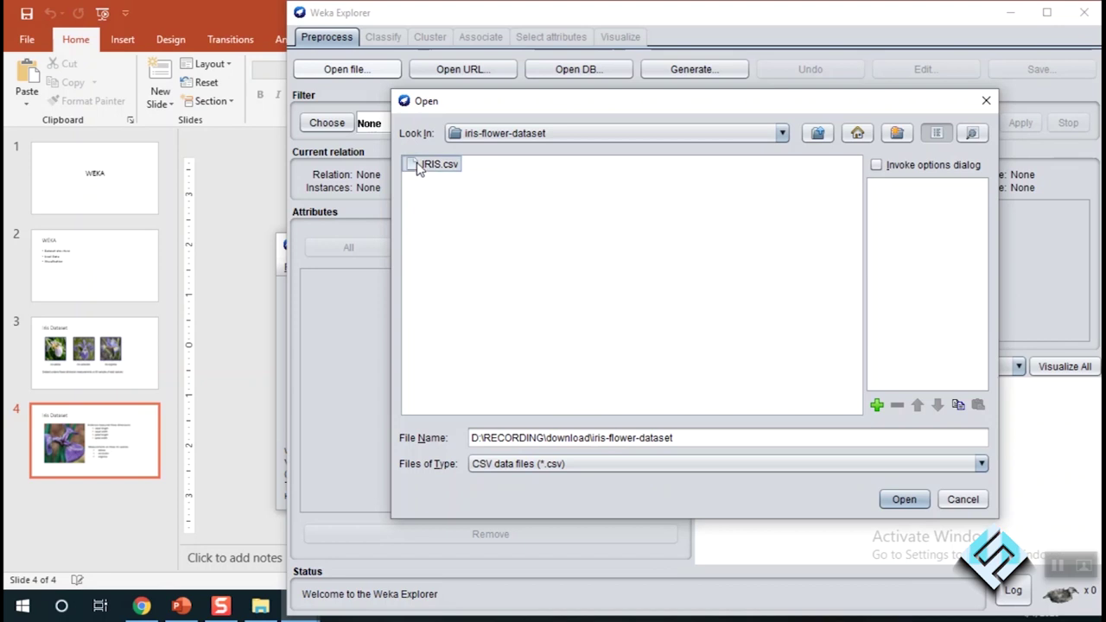
click(900, 498)
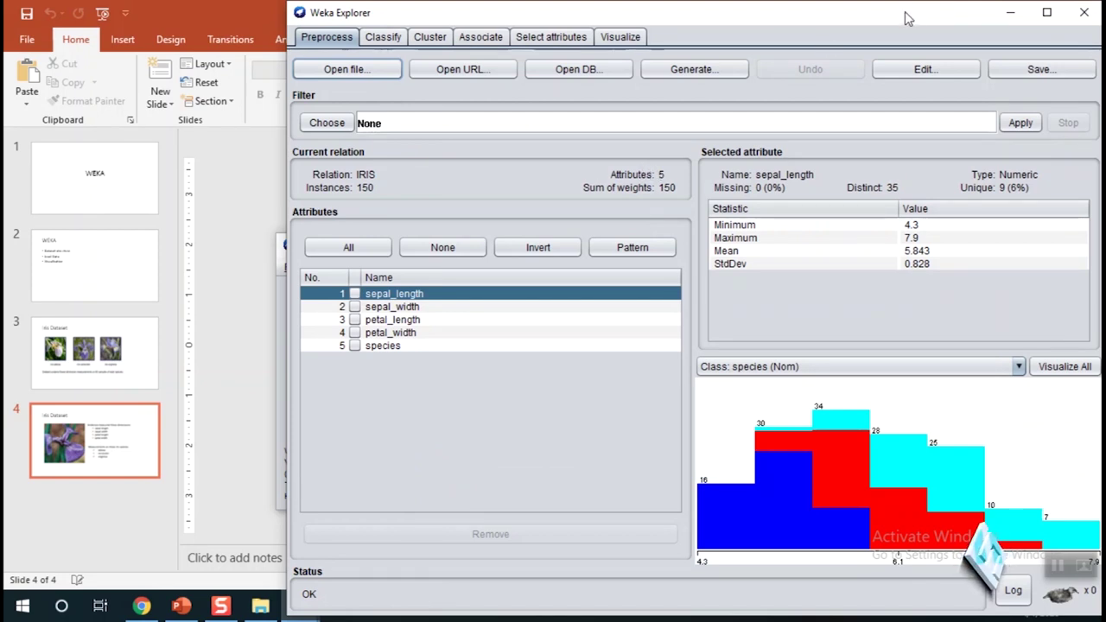
- Examine the minimum and mean statistics of sepal_length, then tick that attribute for removal and untick it again
drag(954, 19, 797, 48)
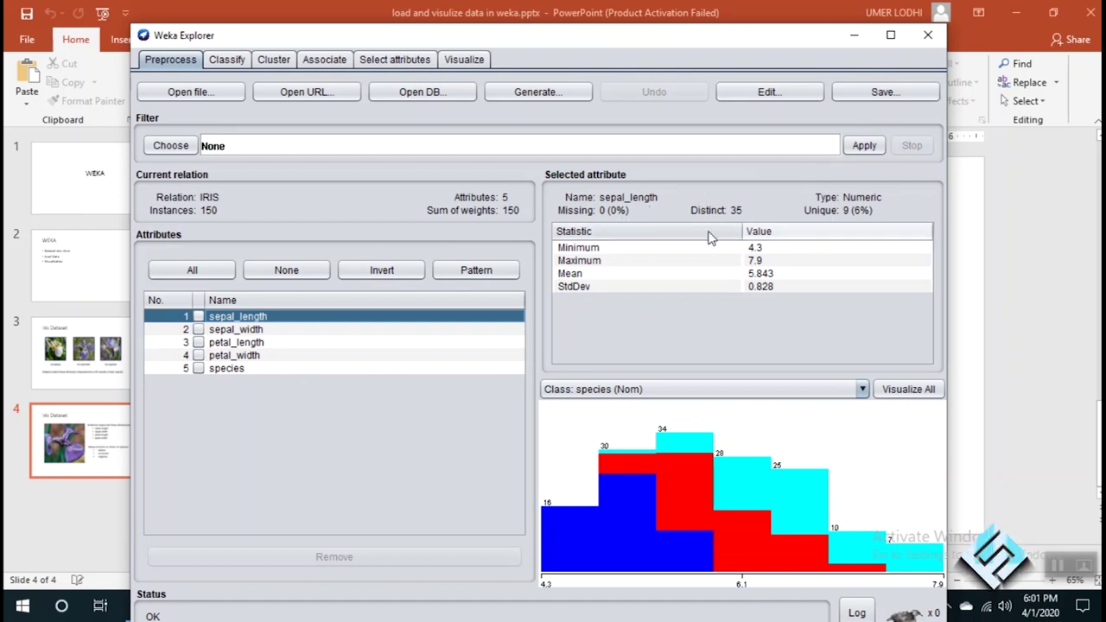
click(592, 249)
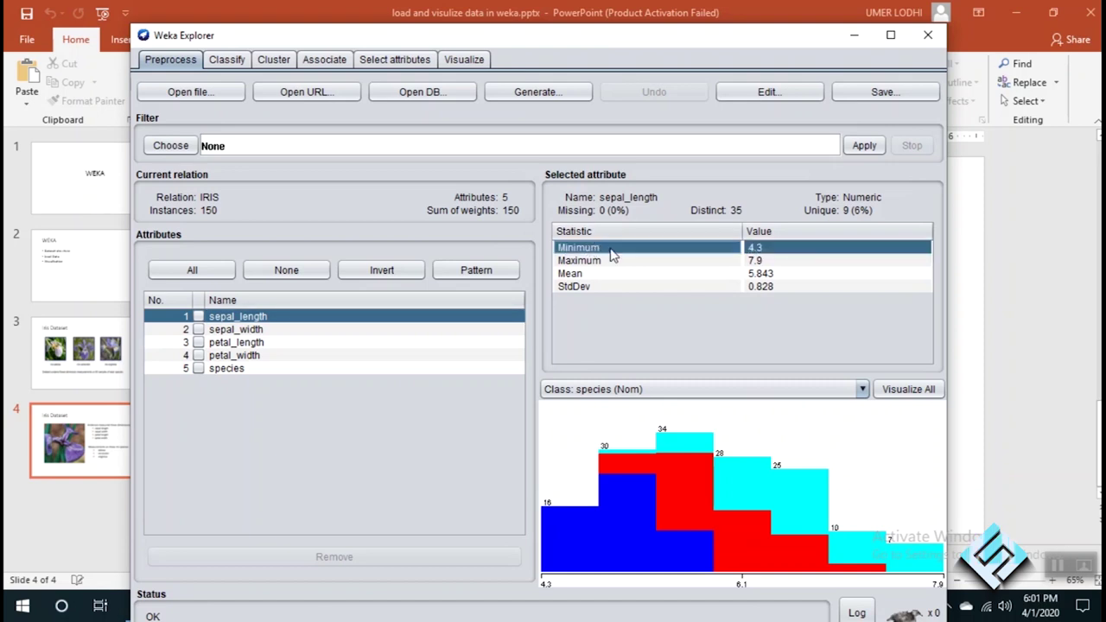
click(673, 275)
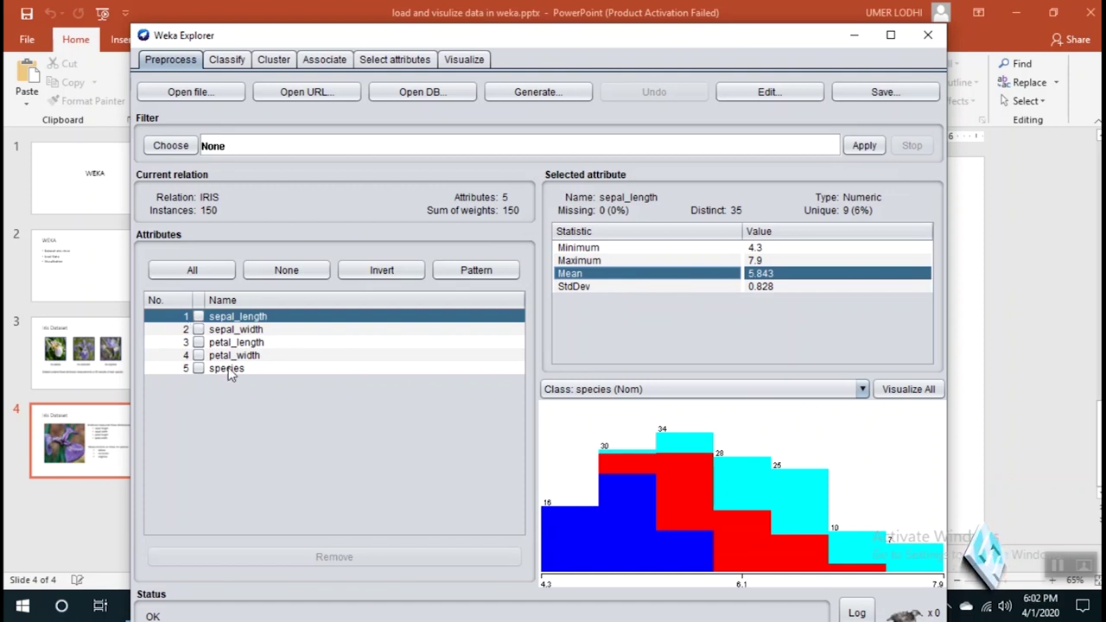
click(199, 318)
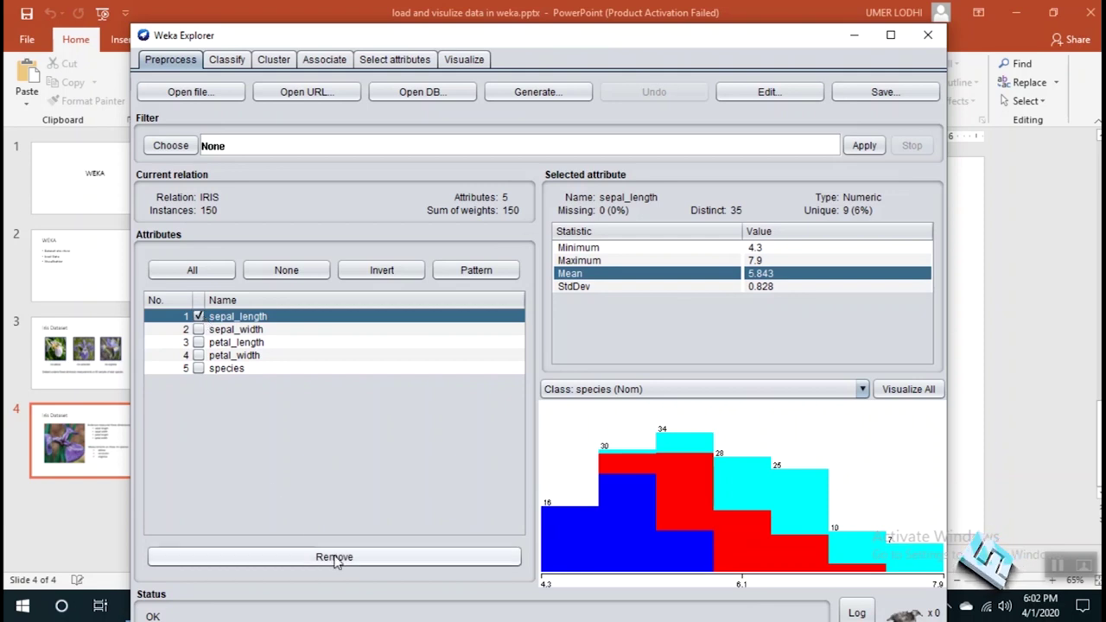
click(198, 316)
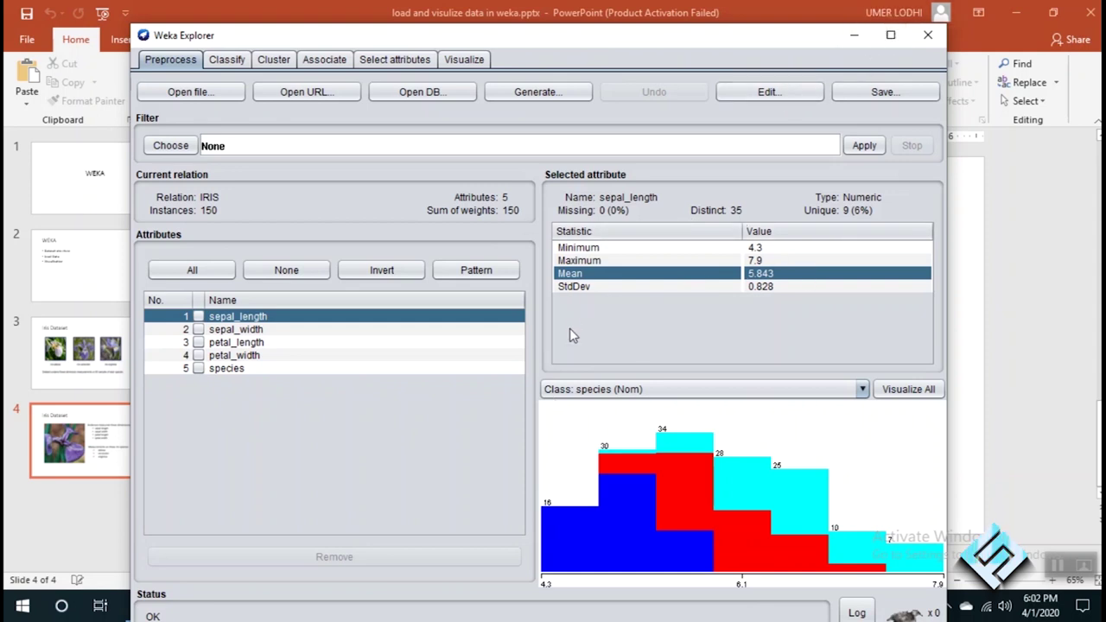
- Maximize the Explorer window and examine the counts and value ranges of the sepal_length histogram bars coloured by species
click(891, 34)
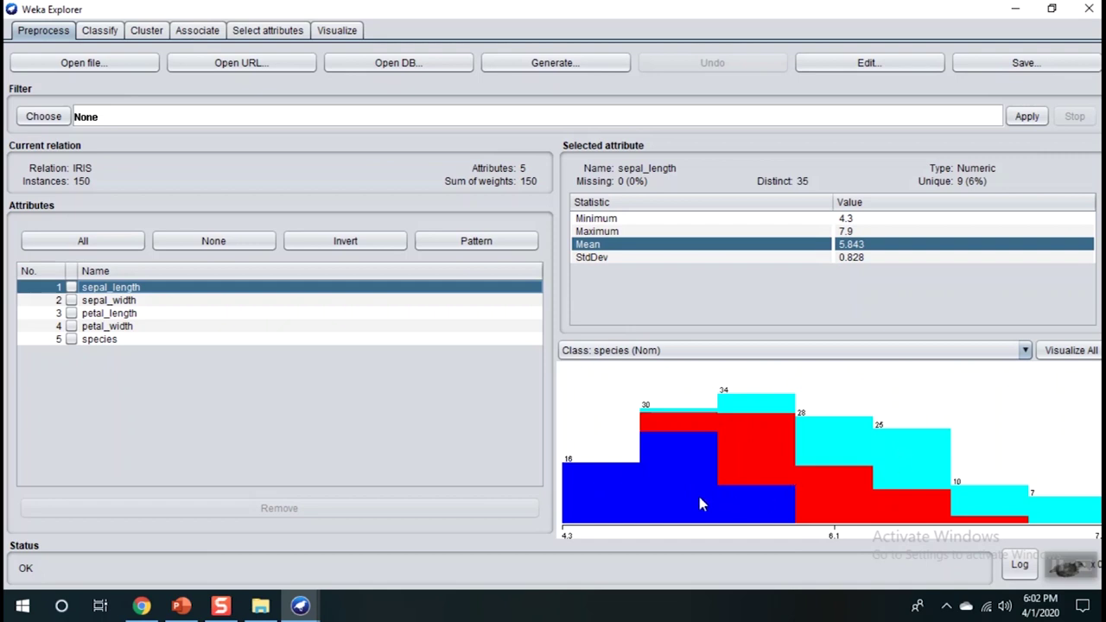
mouse_move(702, 505)
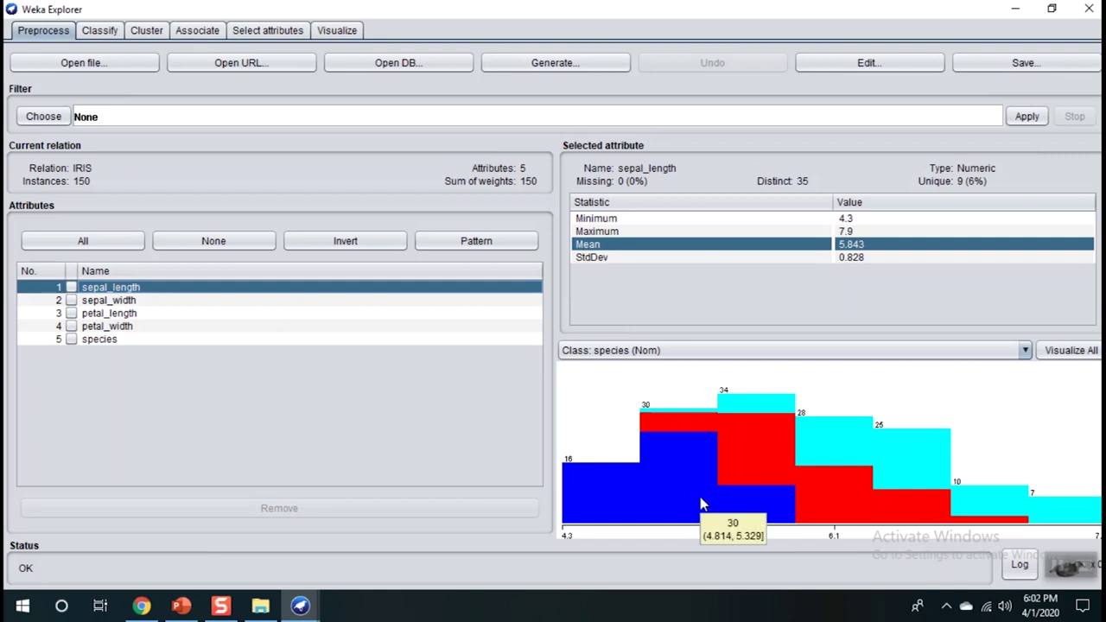
mouse_move(753, 471)
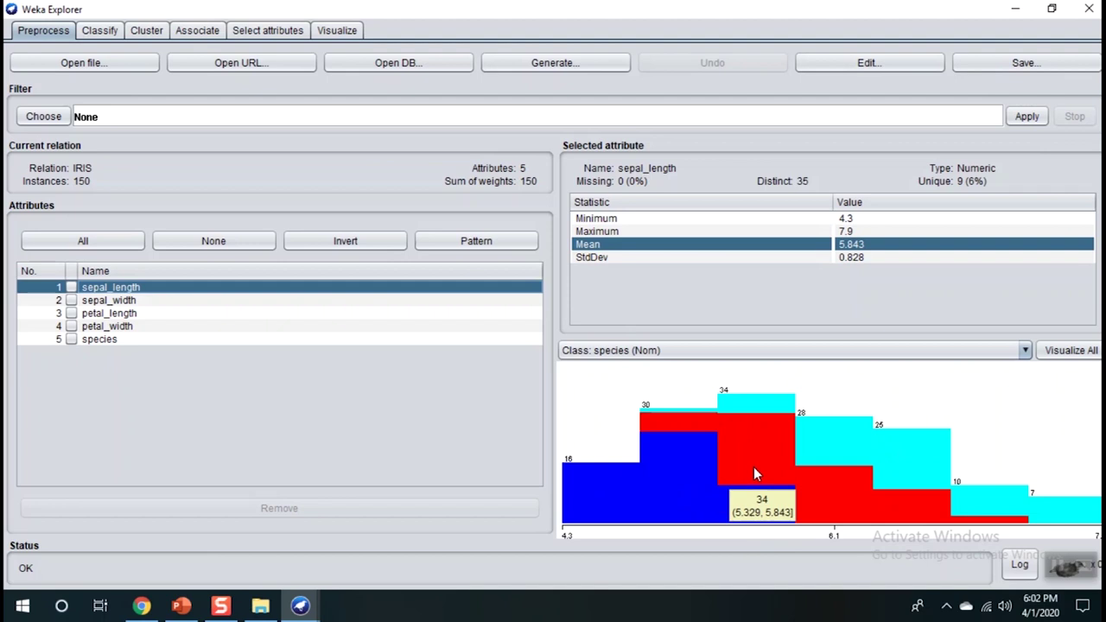
mouse_move(912, 456)
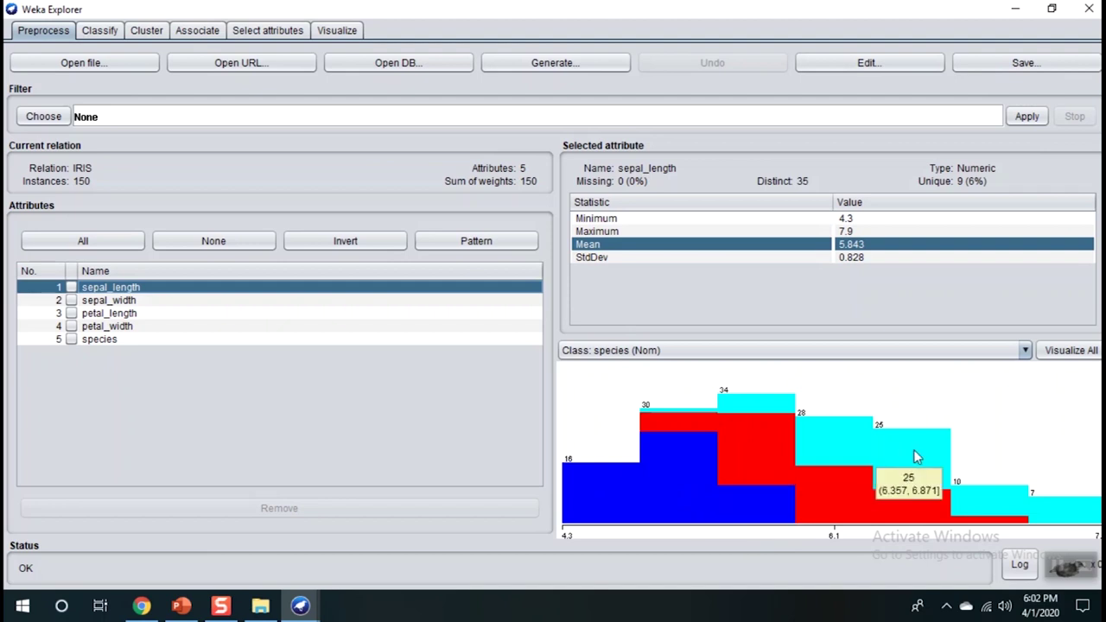
mouse_move(638, 522)
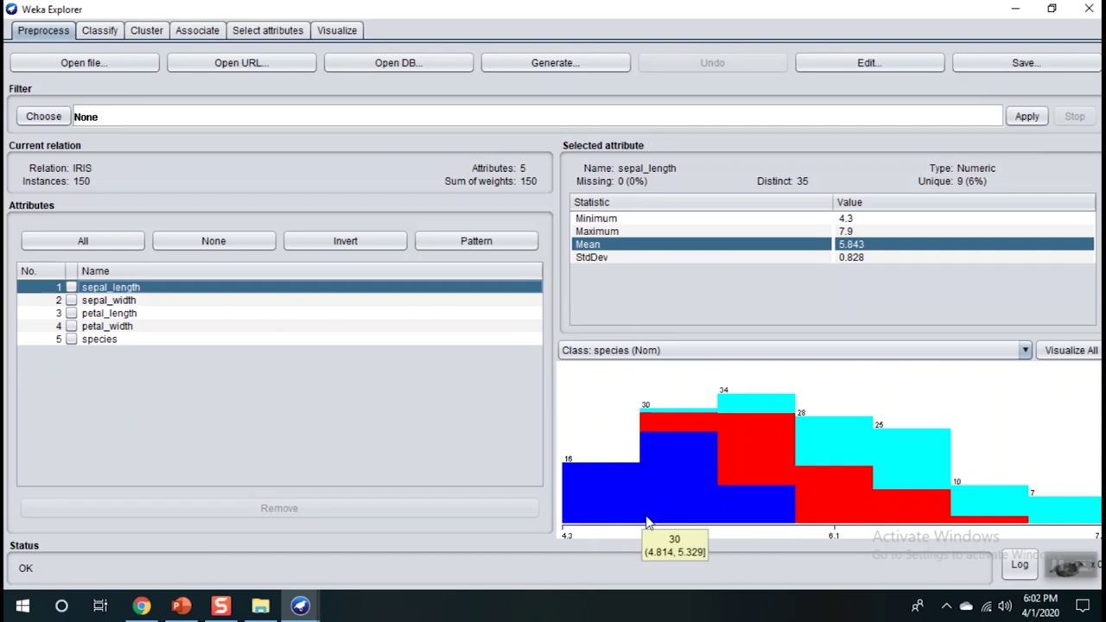
mouse_move(642, 475)
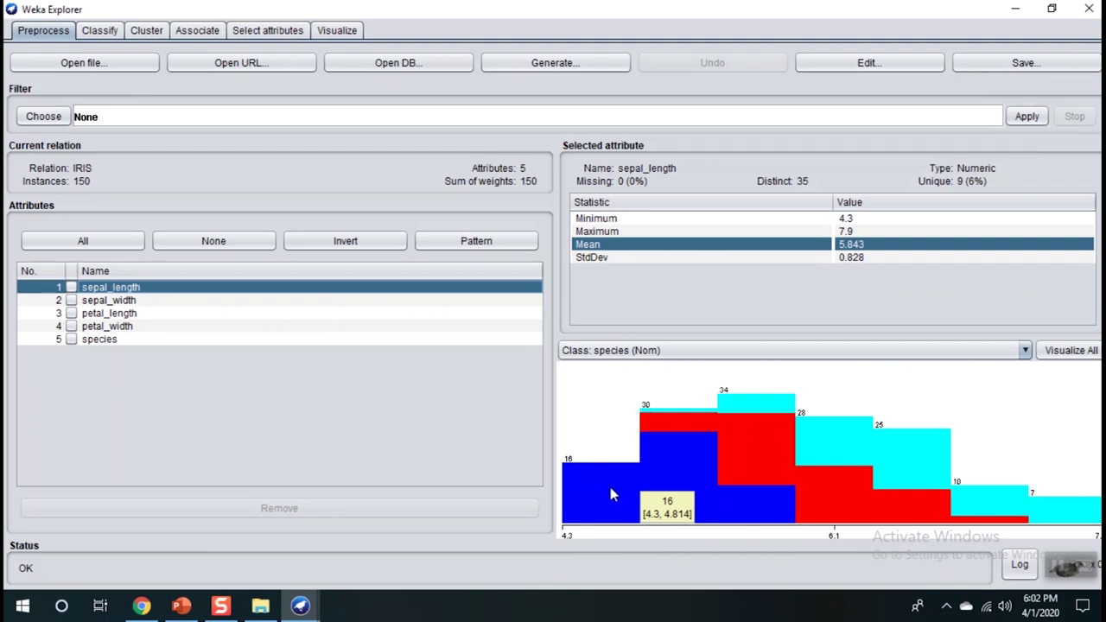
mouse_move(1050, 519)
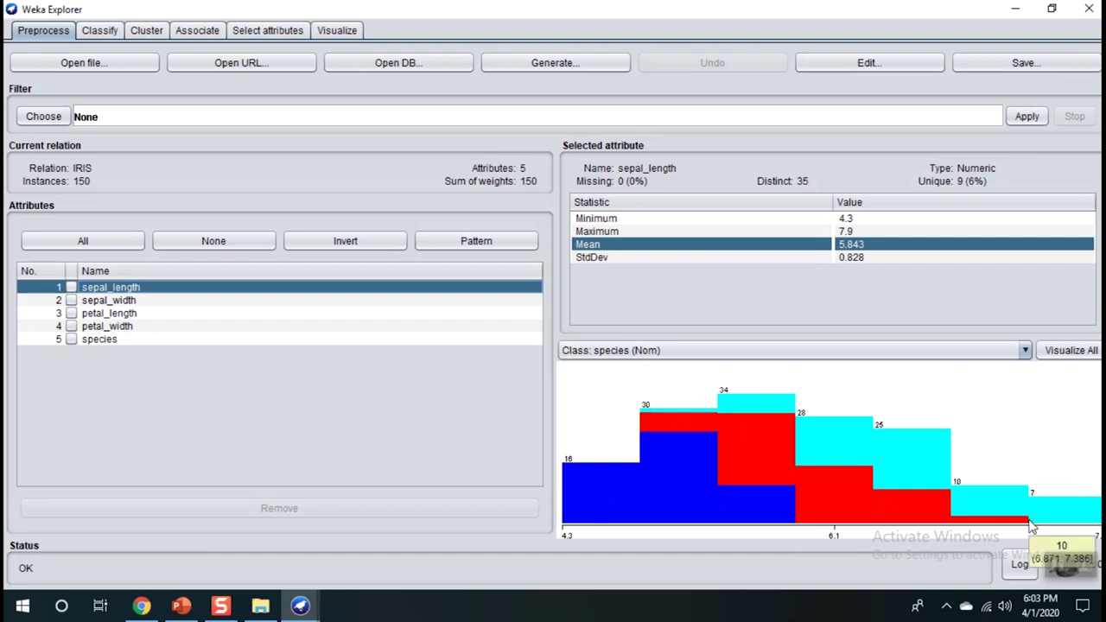
mouse_move(1098, 527)
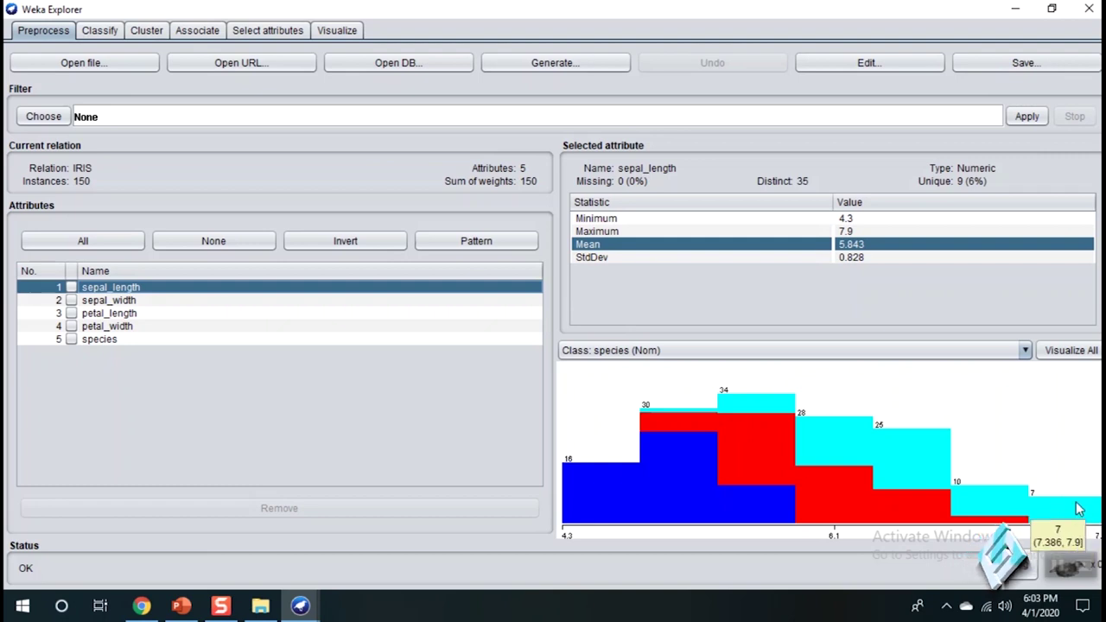
mouse_move(883, 493)
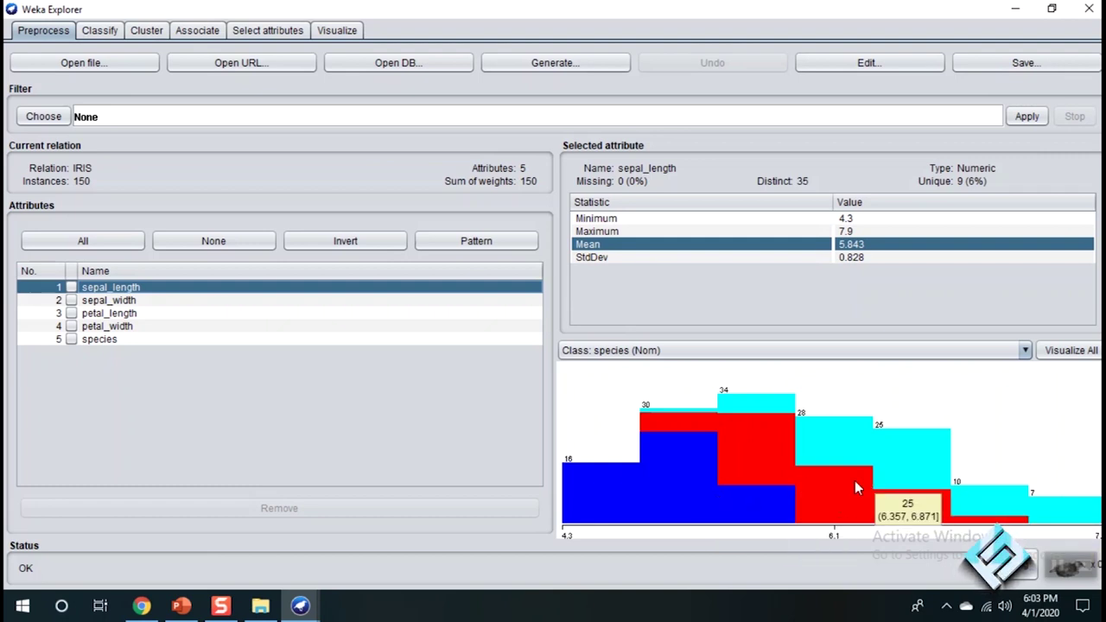
mouse_move(802, 513)
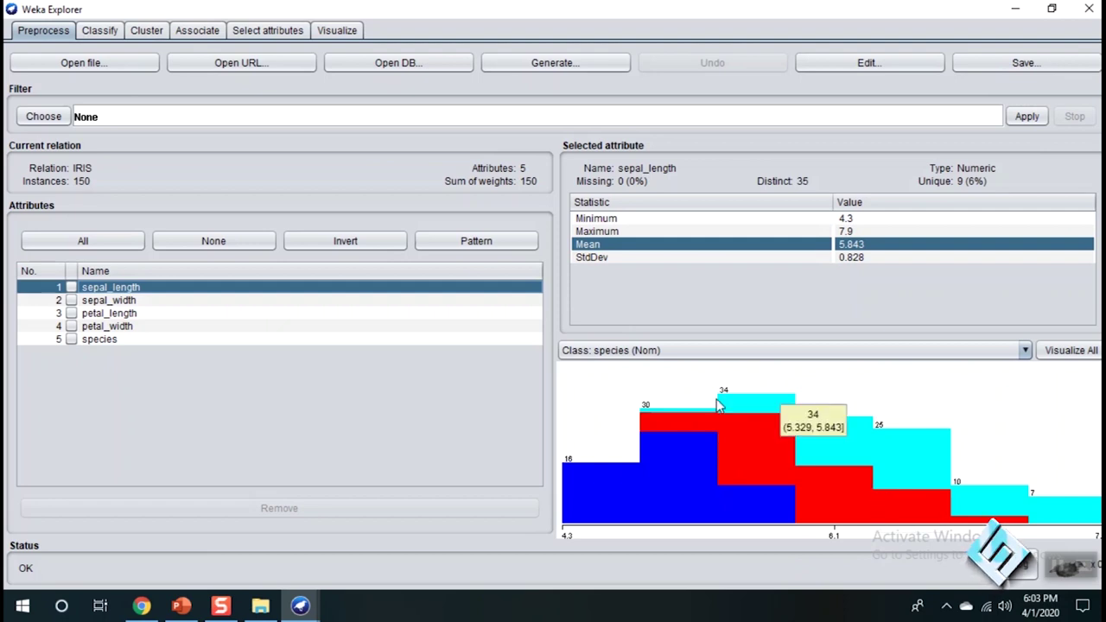
mouse_move(903, 391)
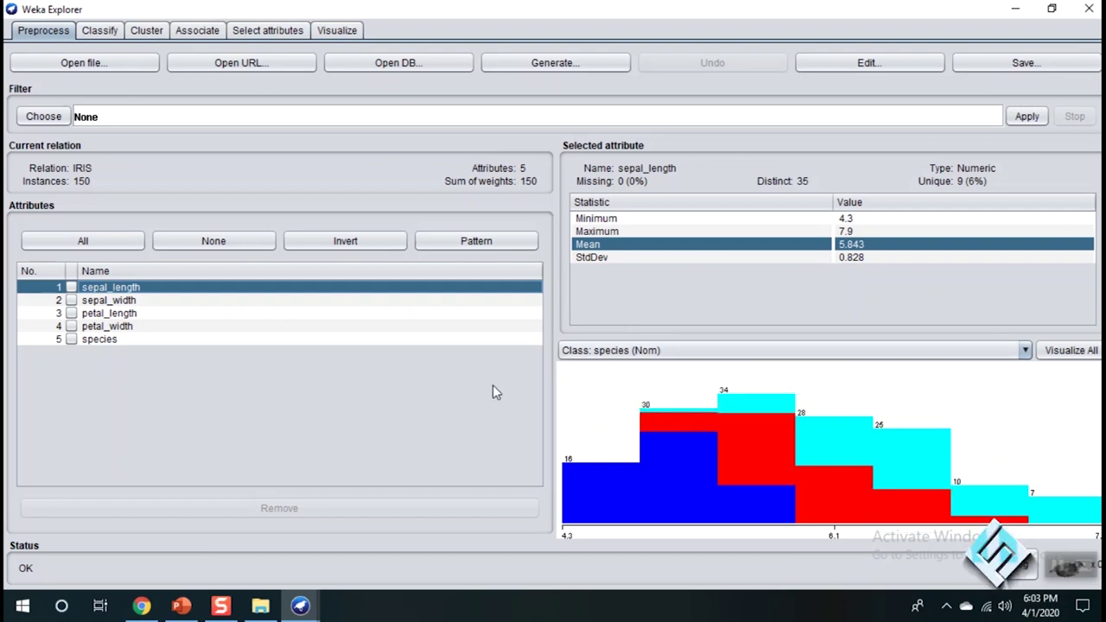